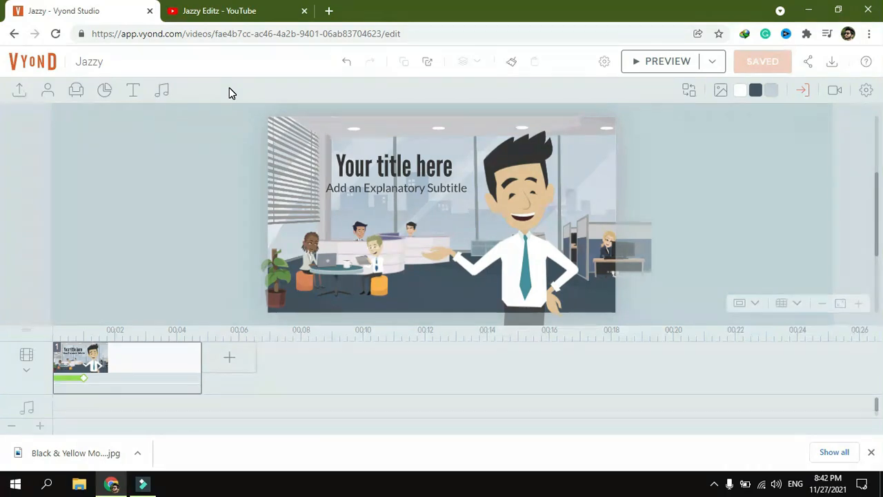
{"action": "left_click", "coordinate": [225, 164]}
{"action": "left_click", "coordinate": [439, 190]}
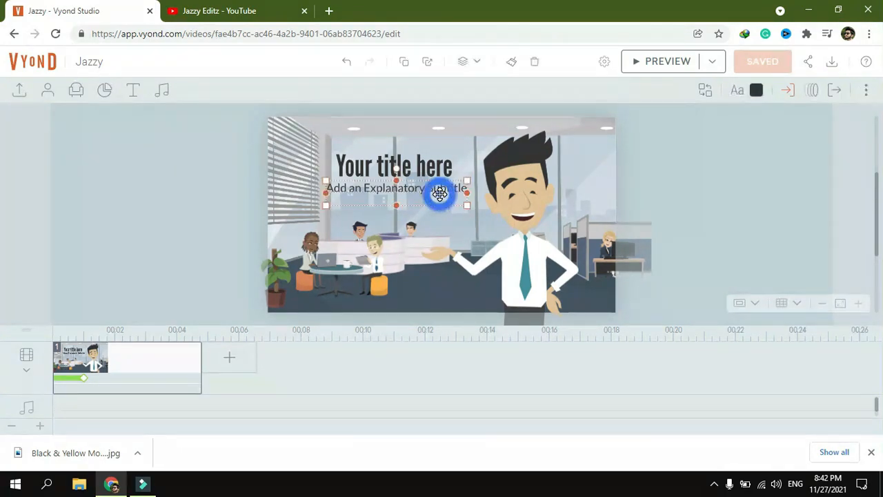
Step: Browse the scene template categories, look at the Sports templates, and close the template library without adding one
{"action": "left_click", "coordinate": [230, 361]}
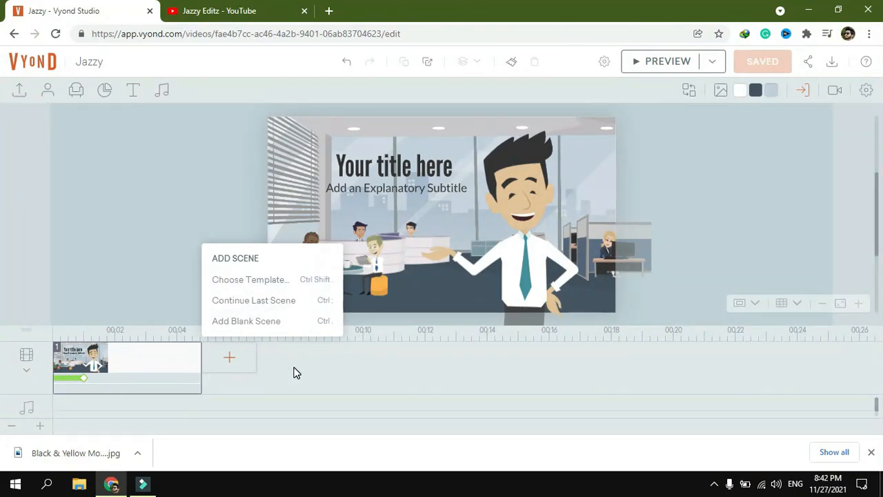
{"action": "left_click", "coordinate": [243, 284]}
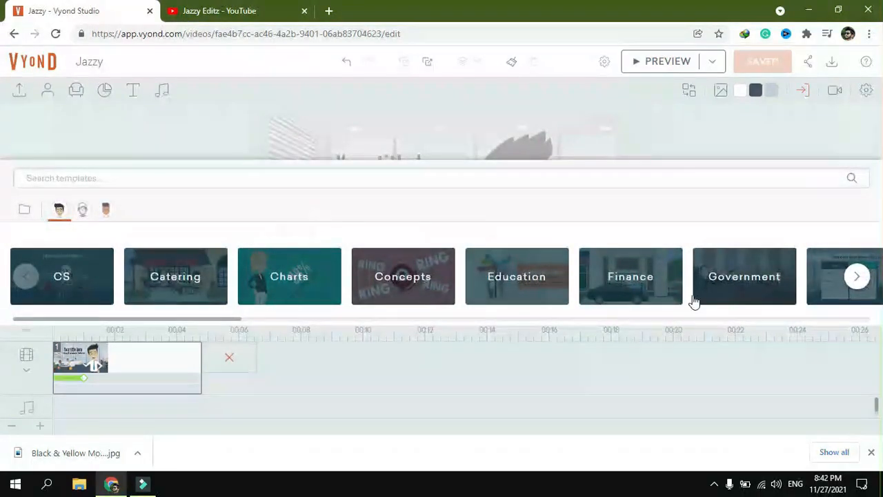
{"action": "left_click", "coordinate": [854, 279]}
{"action": "left_click", "coordinate": [854, 278]}
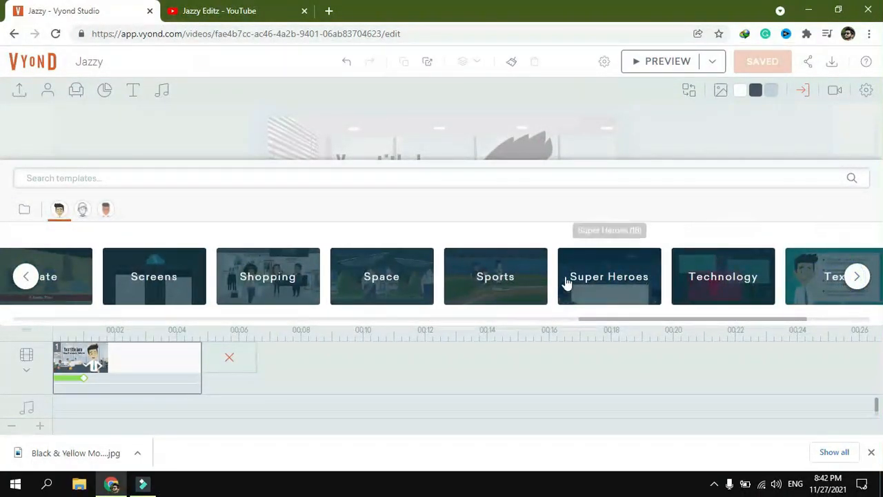
{"action": "left_click", "coordinate": [488, 278]}
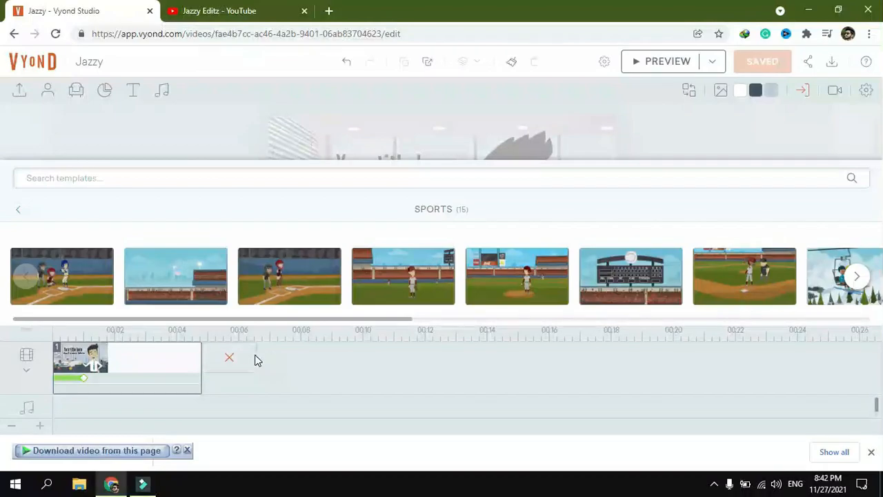
{"action": "left_click", "coordinate": [229, 358]}
Step: Add a blank scene after the first scene on the timeline
{"action": "mouse_move", "coordinate": [229, 357]}
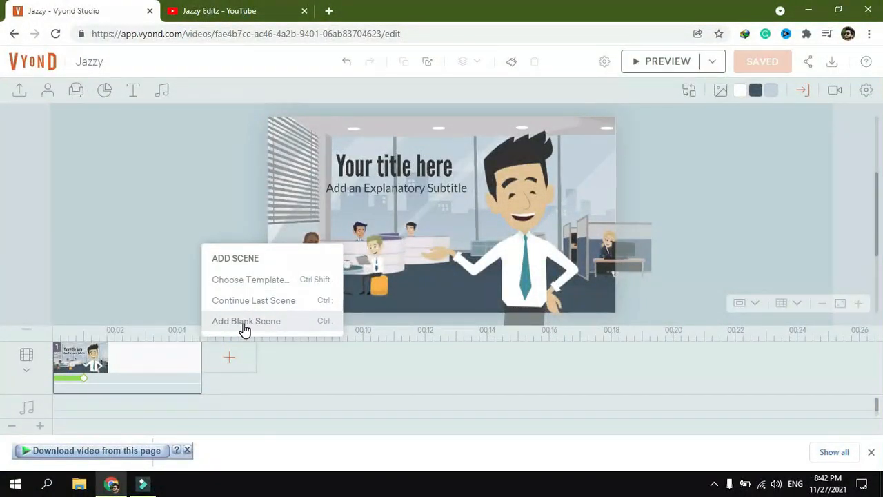
{"action": "left_click", "coordinate": [245, 325]}
{"action": "left_click", "coordinate": [253, 360]}
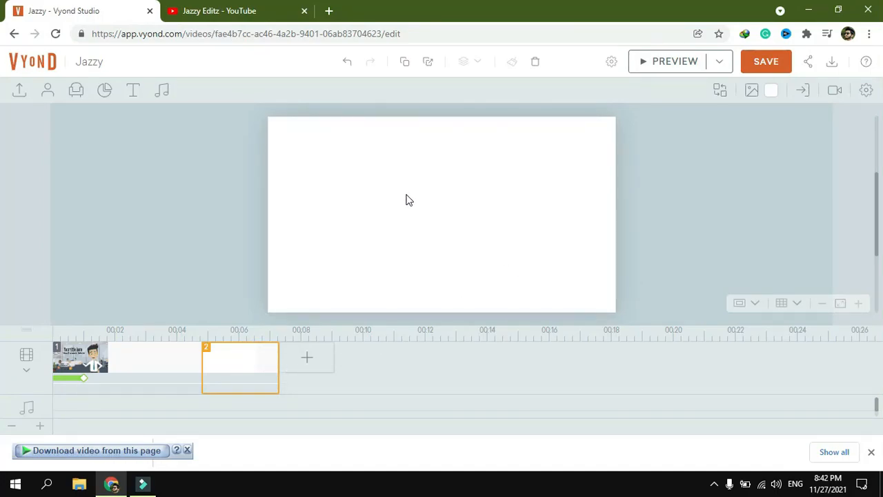
Step: Look through the Locations backgrounds available for the blank scene
{"action": "left_click", "coordinate": [752, 92]}
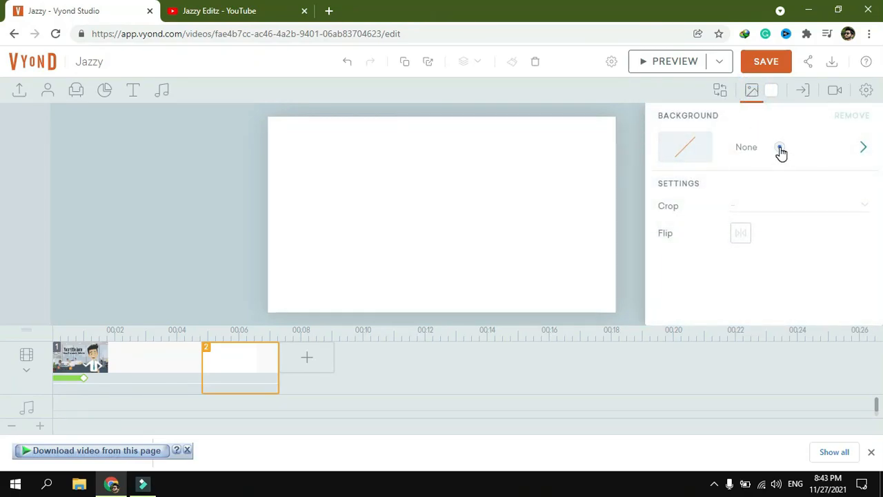
{"action": "left_click", "coordinate": [782, 151]}
{"action": "left_click", "coordinate": [715, 219]}
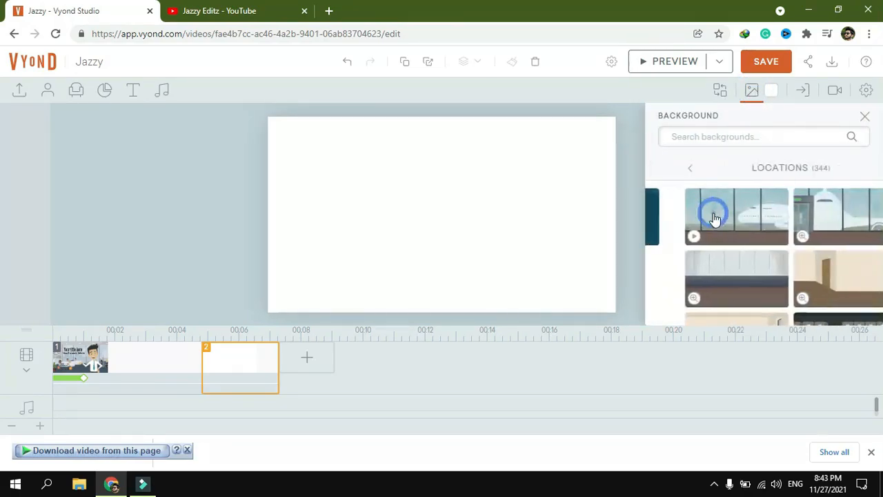
{"action": "scroll", "coordinate": [751, 250], "scroll_direction": "down", "scroll_amount": 1}
{"action": "scroll", "coordinate": [750, 243], "scroll_direction": "down", "scroll_amount": 4}
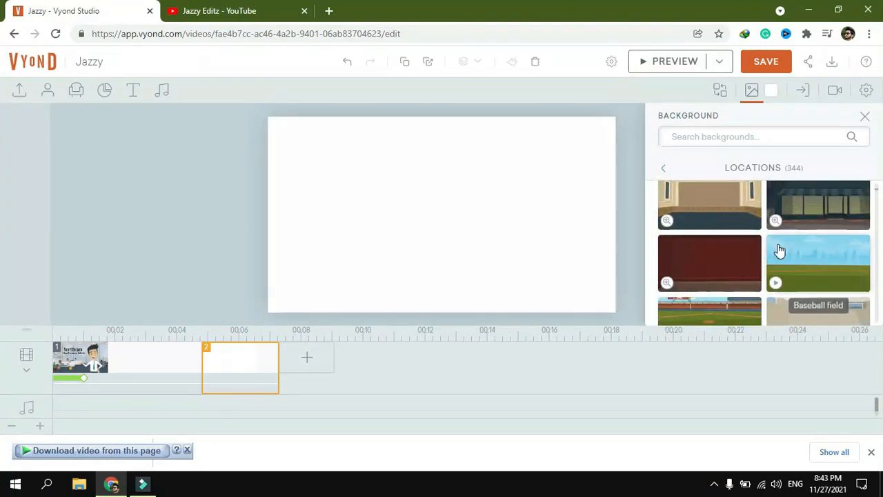
{"action": "scroll", "coordinate": [780, 252], "scroll_direction": "down", "scroll_amount": 3}
{"action": "scroll", "coordinate": [742, 259], "scroll_direction": "down", "scroll_amount": 5}
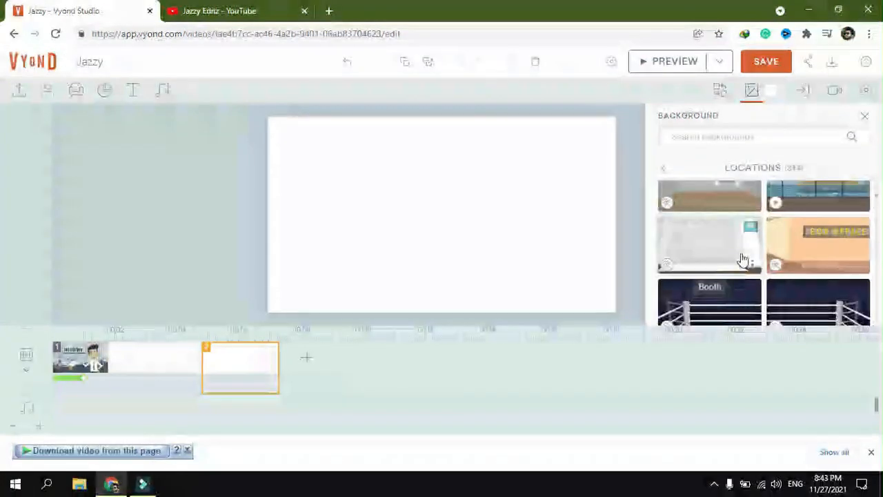
{"action": "scroll", "coordinate": [743, 259], "scroll_direction": "down", "scroll_amount": 6}
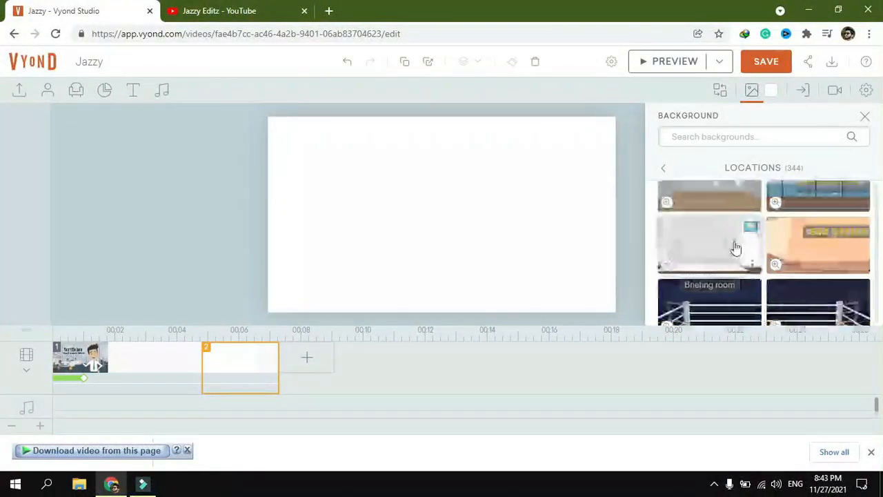
{"action": "scroll", "coordinate": [734, 245], "scroll_direction": "up", "scroll_amount": 3}
{"action": "scroll", "coordinate": [736, 246], "scroll_direction": "down", "scroll_amount": 3}
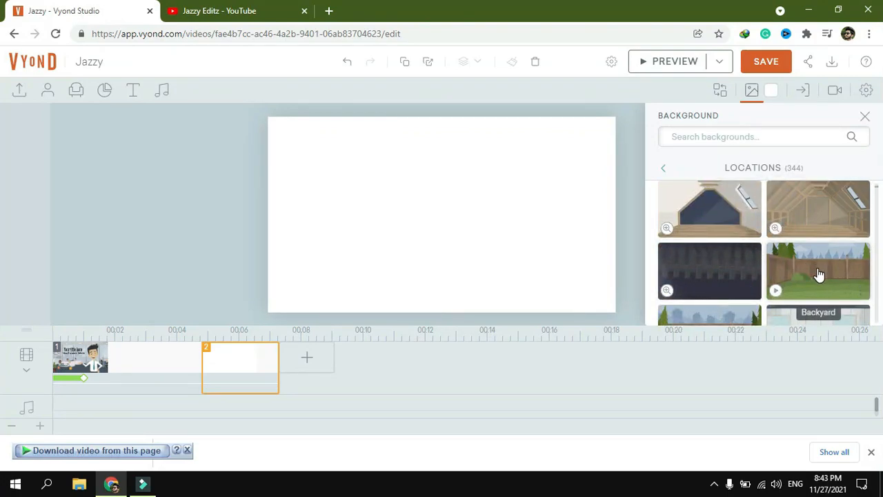
{"action": "left_click", "coordinate": [667, 169]}
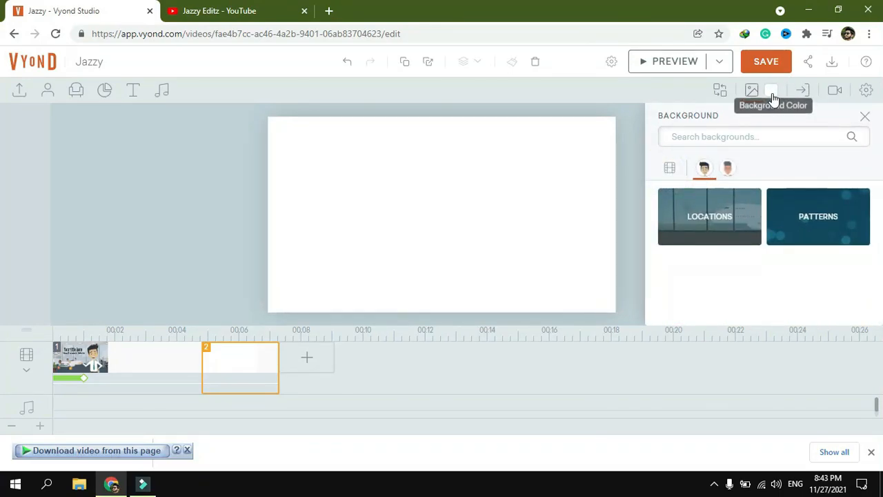
Step: Try lime green and several Whiteboard Animation palette colours as the blank scene's background, settling on dark grey
{"action": "left_click", "coordinate": [774, 100]}
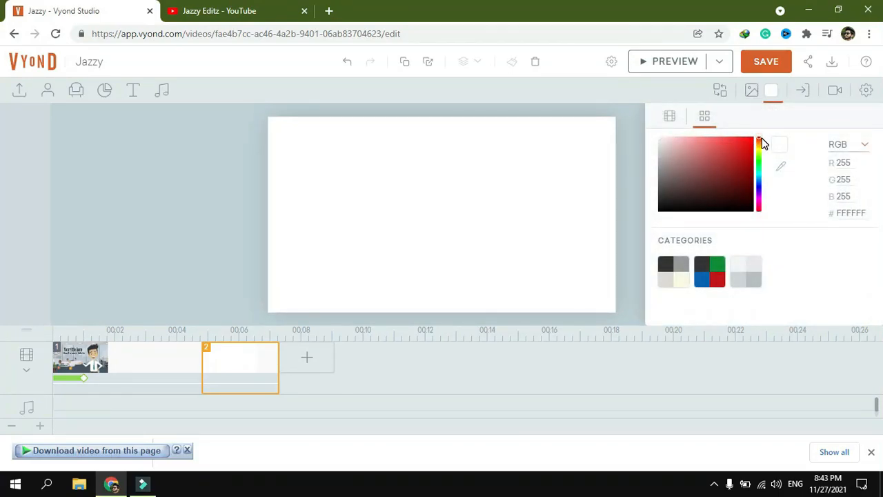
{"action": "mouse_move", "coordinate": [760, 139]}
{"action": "left_mouse_down"}
{"action": "mouse_move", "coordinate": [764, 160]}
{"action": "mouse_move", "coordinate": [739, 143]}
{"action": "mouse_move", "coordinate": [749, 140]}
{"action": "left_mouse_up"}
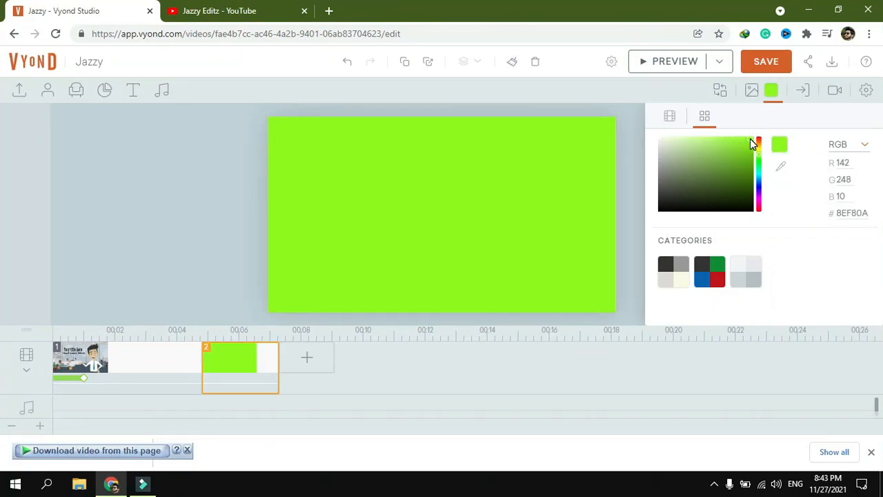
{"action": "left_click", "coordinate": [720, 279]}
{"action": "left_click", "coordinate": [748, 176]}
{"action": "left_click", "coordinate": [818, 173]}
{"action": "left_click", "coordinate": [789, 175]}
{"action": "left_click", "coordinate": [749, 178]}
{"action": "left_click", "coordinate": [709, 178]}
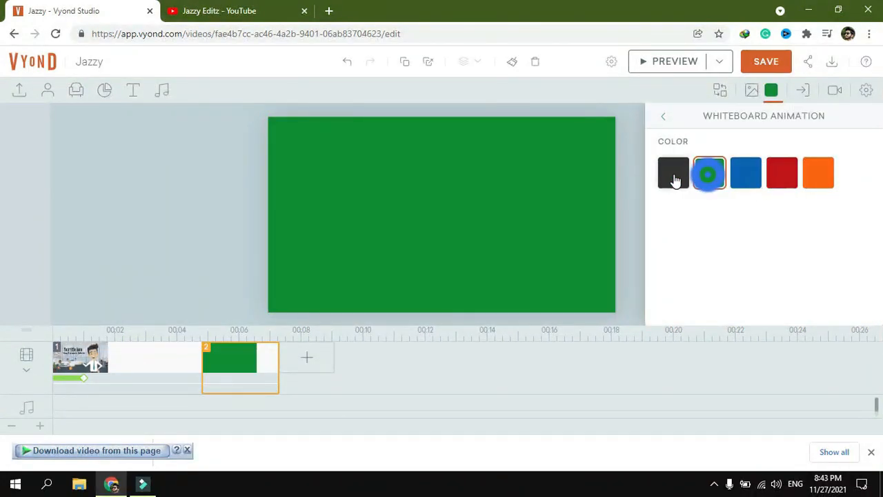
{"action": "left_click", "coordinate": [673, 174]}
Step: Look through the Patterns backgrounds available for the second scene
{"action": "left_click", "coordinate": [752, 90]}
{"action": "left_click", "coordinate": [787, 144]}
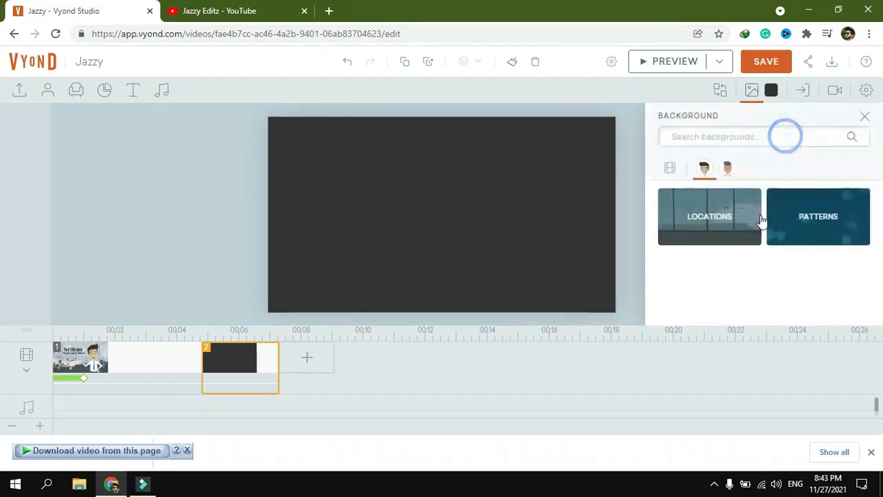
{"action": "left_click", "coordinate": [825, 221]}
{"action": "scroll", "coordinate": [773, 216], "scroll_direction": "down", "scroll_amount": 10}
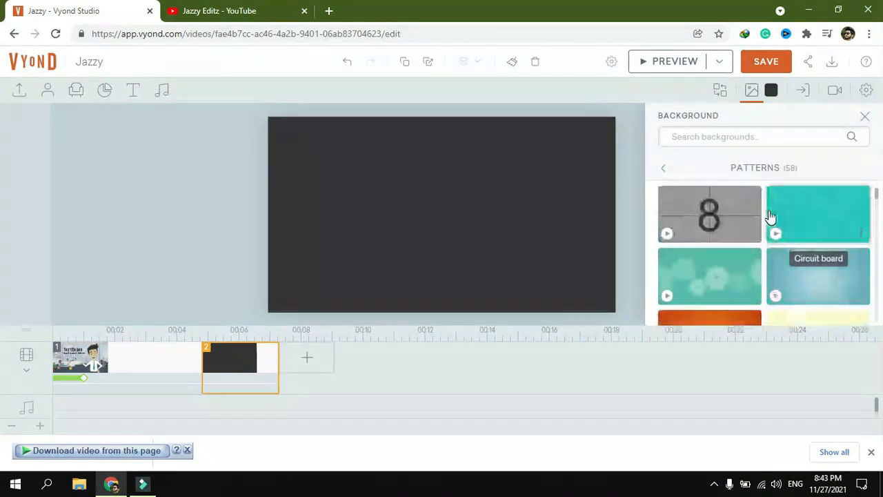
{"action": "scroll", "coordinate": [763, 242], "scroll_direction": "down", "scroll_amount": 10}
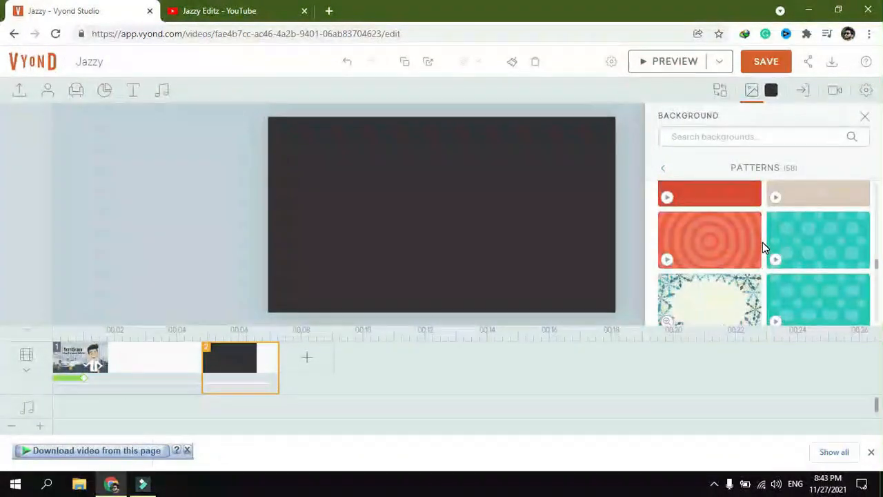
{"action": "scroll", "coordinate": [774, 252], "scroll_direction": "down", "scroll_amount": 3}
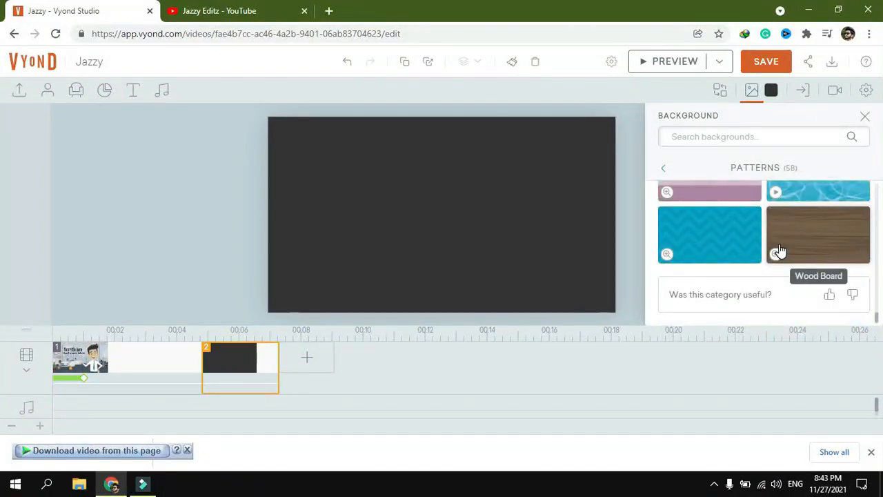
{"action": "scroll", "coordinate": [779, 245], "scroll_direction": "up", "scroll_amount": 5}
{"action": "scroll", "coordinate": [781, 243], "scroll_direction": "up", "scroll_amount": 10}
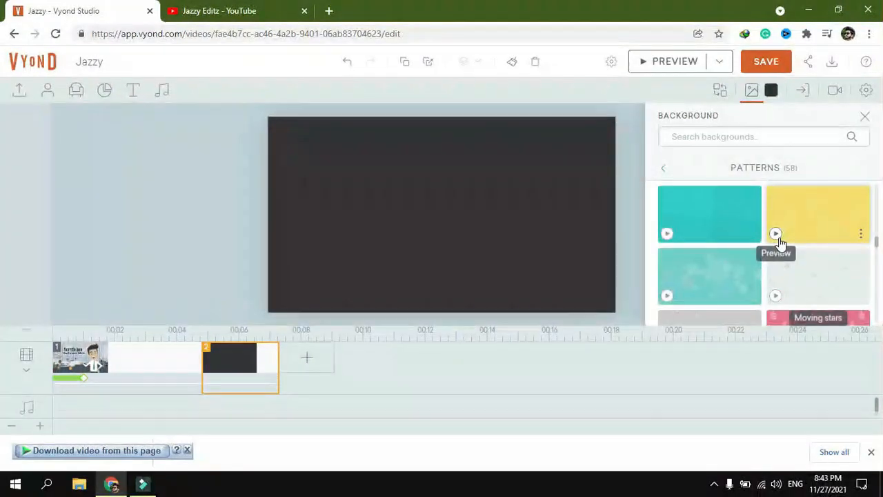
{"action": "left_click", "coordinate": [666, 168]}
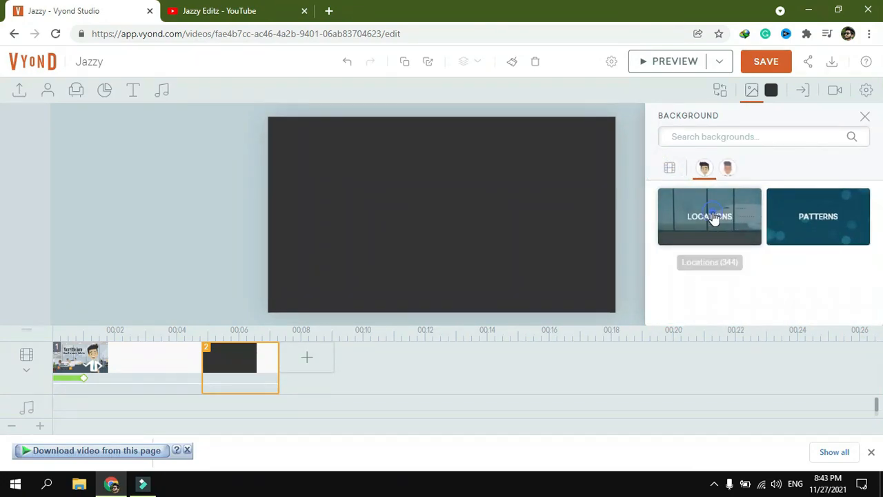
Step: Apply the Backyard location as the second scene's background with its crop set to Fill stage
{"action": "left_click", "coordinate": [714, 218]}
{"action": "scroll", "coordinate": [796, 216], "scroll_direction": "down", "scroll_amount": 5}
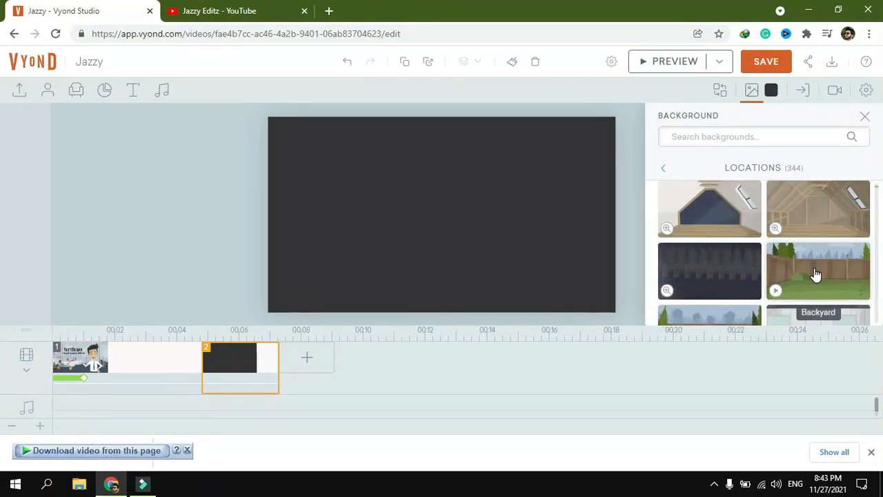
{"action": "left_click", "coordinate": [815, 273]}
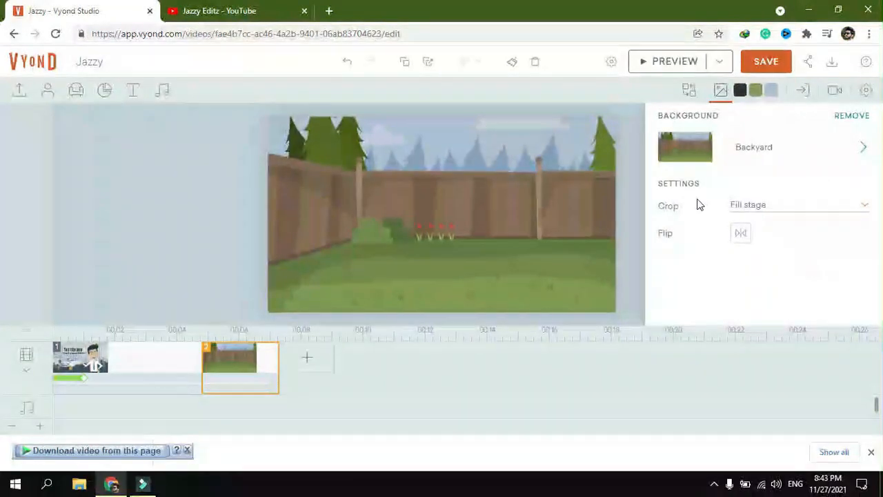
{"action": "left_click", "coordinate": [797, 210]}
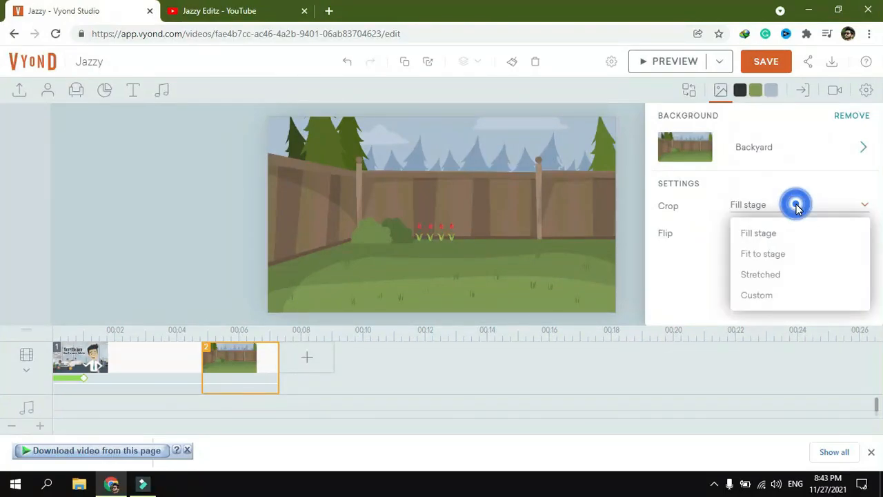
{"action": "left_click", "coordinate": [763, 232]}
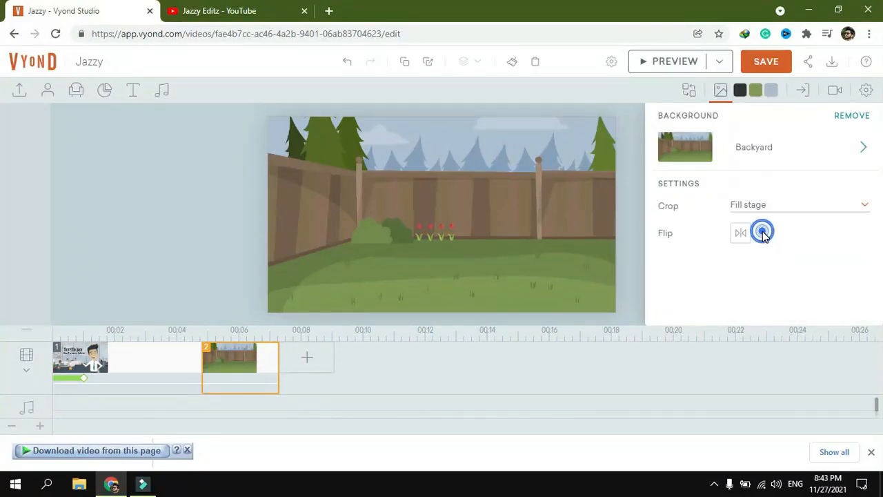
Step: Check the background categories offered in the other character style and return to the first style
{"action": "left_click", "coordinate": [863, 151]}
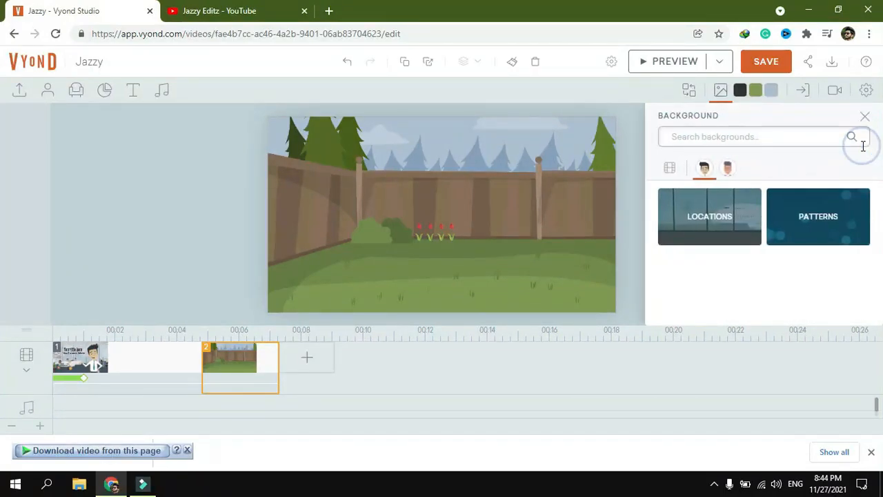
{"action": "left_click", "coordinate": [728, 168]}
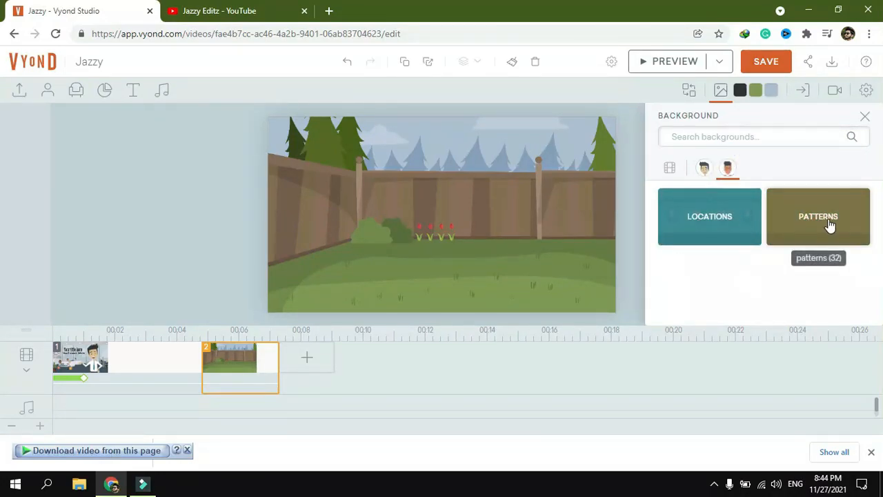
{"action": "left_click", "coordinate": [704, 168]}
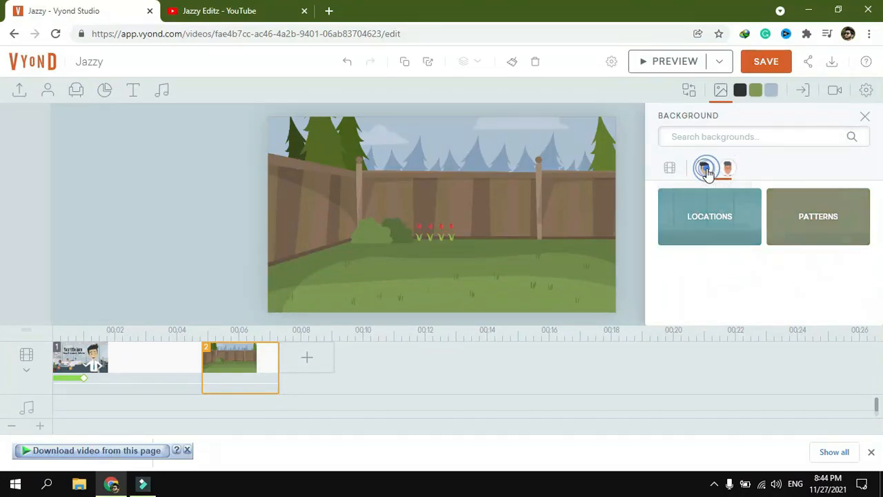
Step: Recolour the backyard's grass and shrubs with the Whiteboard Animation palette, trying blue and settling on green
{"action": "left_click", "coordinate": [757, 93]}
{"action": "left_click", "coordinate": [746, 177]}
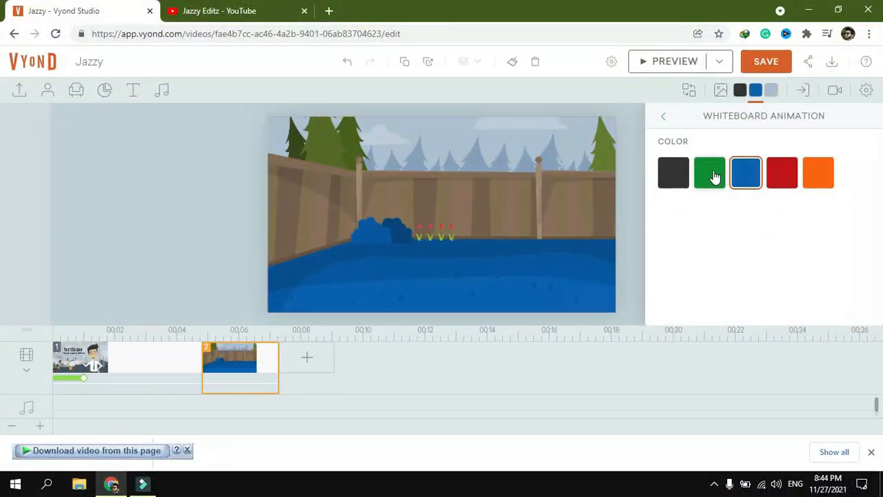
{"action": "left_click", "coordinate": [715, 177]}
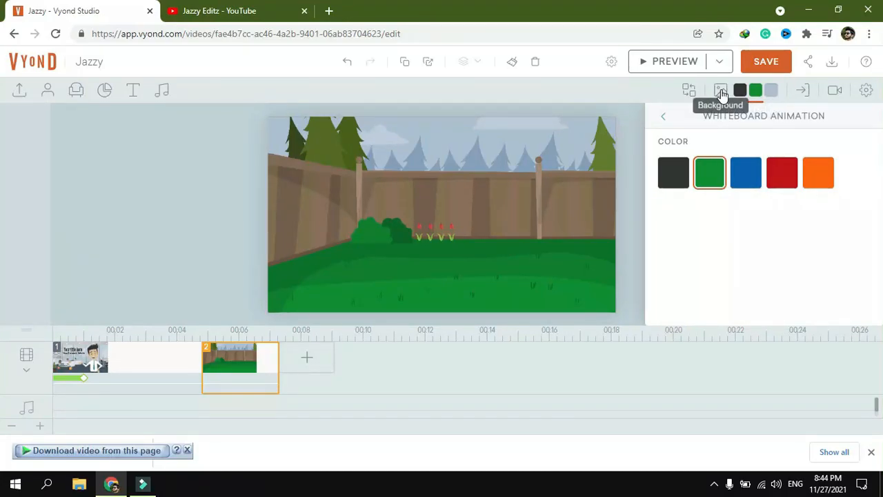
{"action": "left_click", "coordinate": [628, 95]}
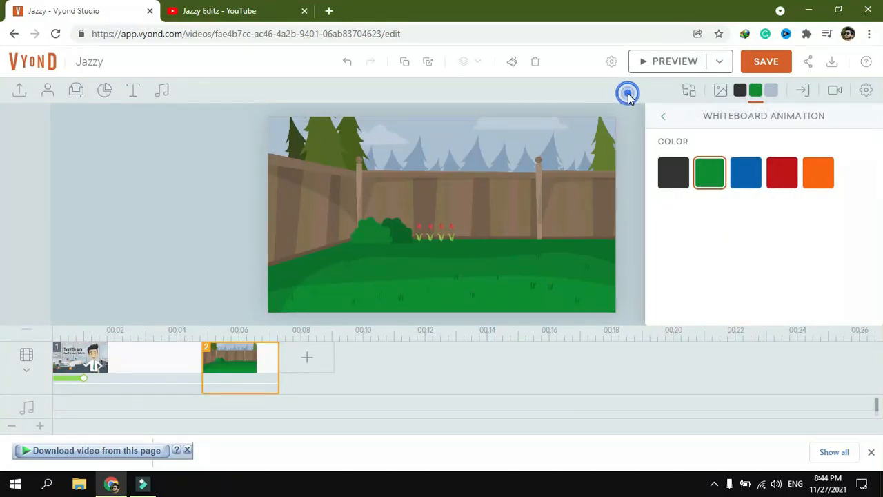
{"action": "left_click", "coordinate": [261, 190]}
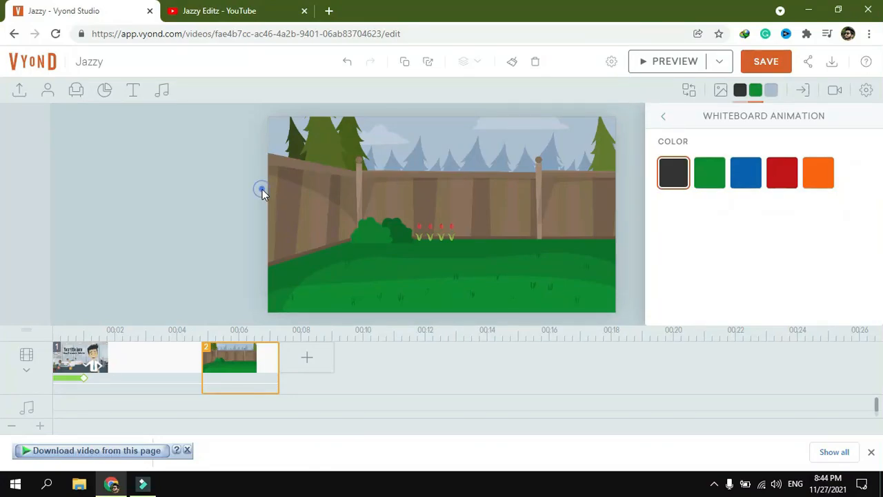
{"action": "left_click", "coordinate": [664, 117]}
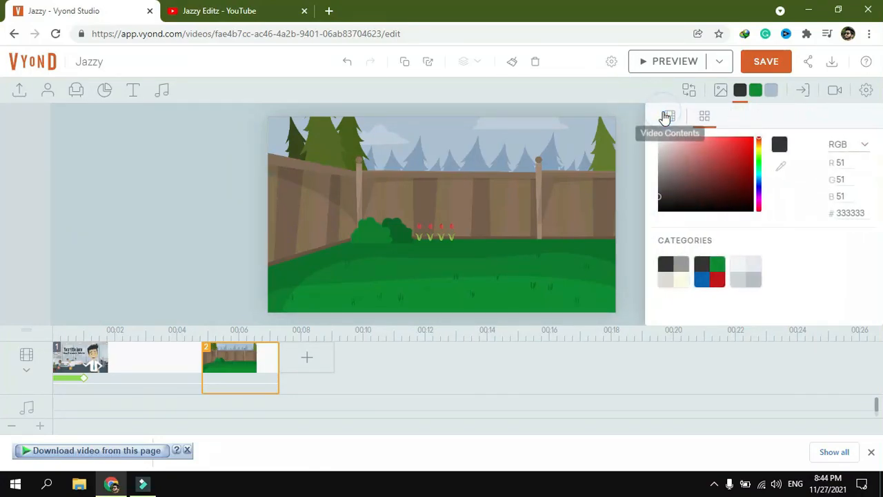
Step: Close the background colour settings and search the prop library for "table"
{"action": "left_click", "coordinate": [635, 133]}
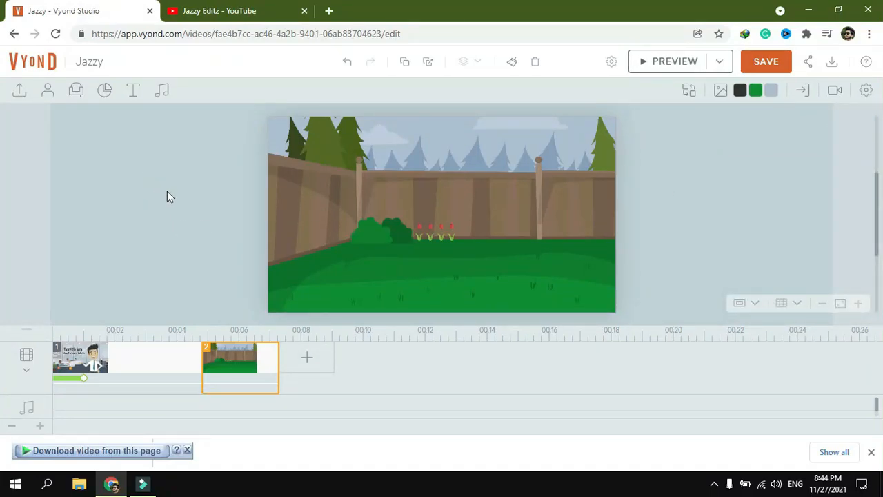
{"action": "left_click", "coordinate": [72, 90]}
{"action": "left_click", "coordinate": [111, 123]}
{"action": "type", "text": "table"}
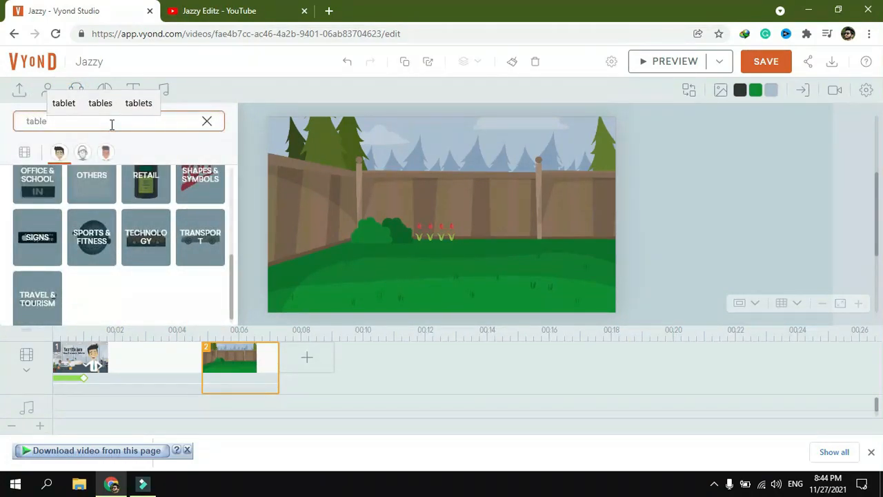
{"action": "key", "text": "Return"}
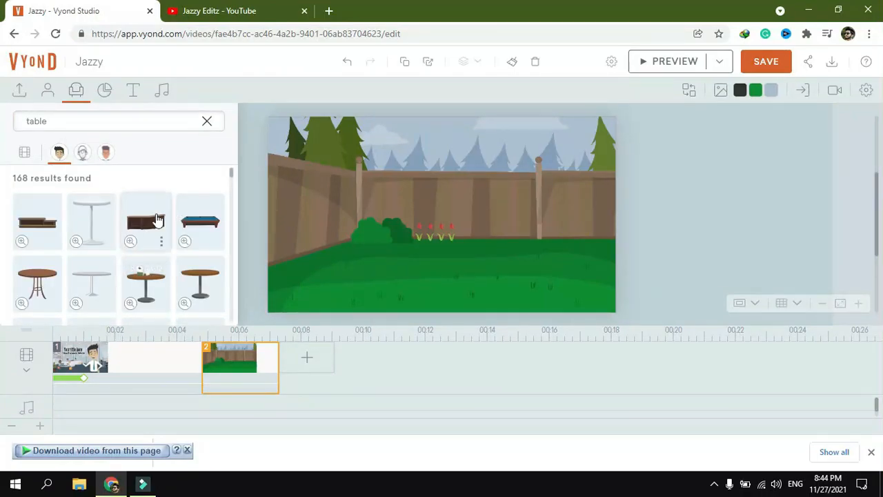
Step: Place the blue-clothed table set with plates and wine glasses in the middle of the backyard and enlarge it
{"action": "scroll", "coordinate": [142, 269], "scroll_direction": "down", "scroll_amount": 5}
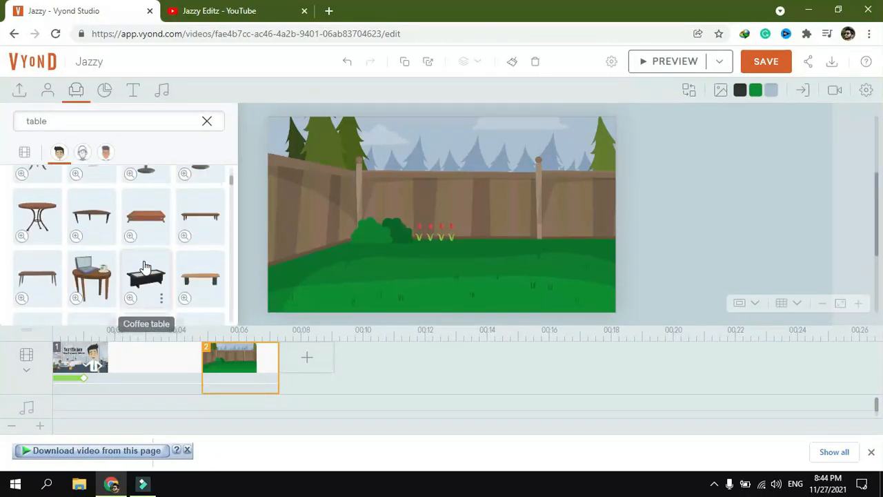
{"action": "scroll", "coordinate": [138, 251], "scroll_direction": "down", "scroll_amount": 3}
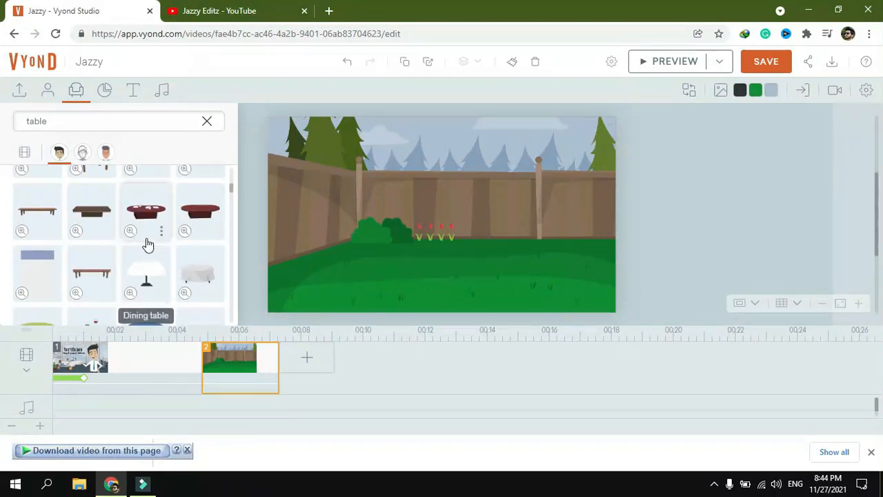
{"action": "left_click_drag", "start_coordinate": [104, 266], "coordinate": [391, 261]}
{"action": "mouse_move", "coordinate": [448, 260]}
{"action": "left_mouse_down"}
{"action": "mouse_move", "coordinate": [427, 259]}
{"action": "mouse_move", "coordinate": [437, 267]}
{"action": "left_mouse_up"}
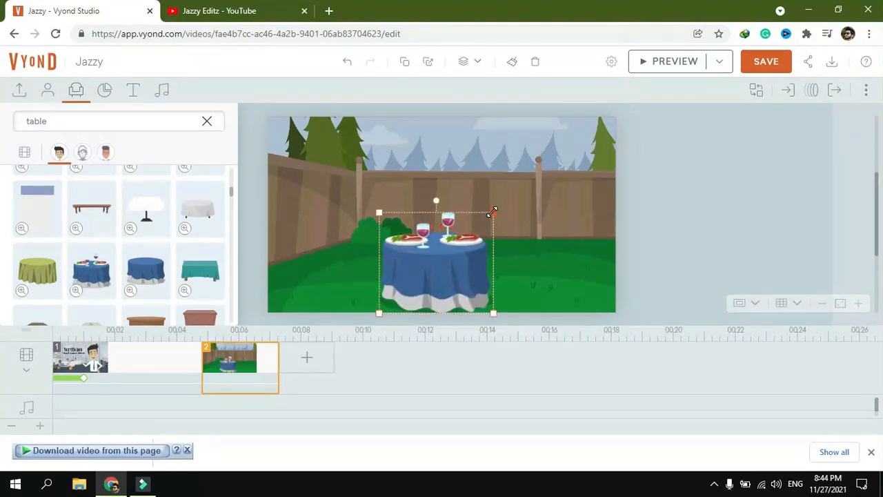
{"action": "left_click_drag", "start_coordinate": [494, 209], "coordinate": [509, 200]}
{"action": "left_click_drag", "start_coordinate": [448, 252], "coordinate": [436, 247]}
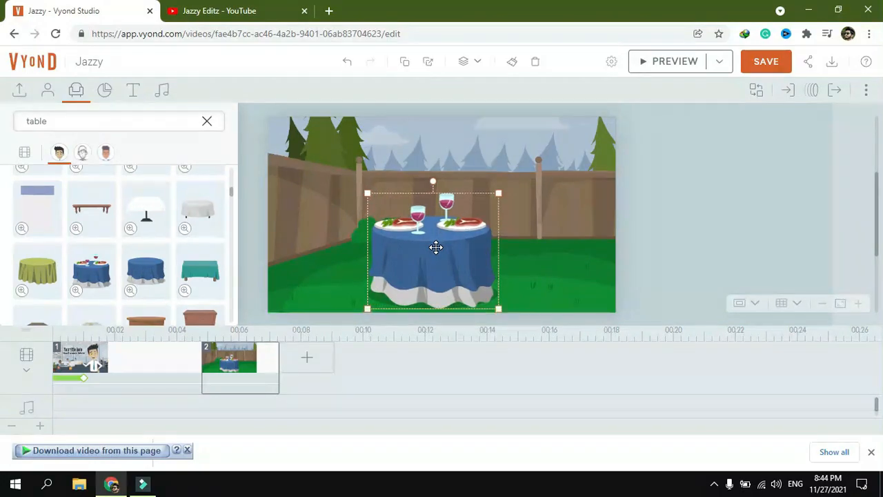
Step: Add two Casual characters, the man in the blue jacket left of the table and the man in the white jacket right of it
{"action": "left_click", "coordinate": [48, 90]}
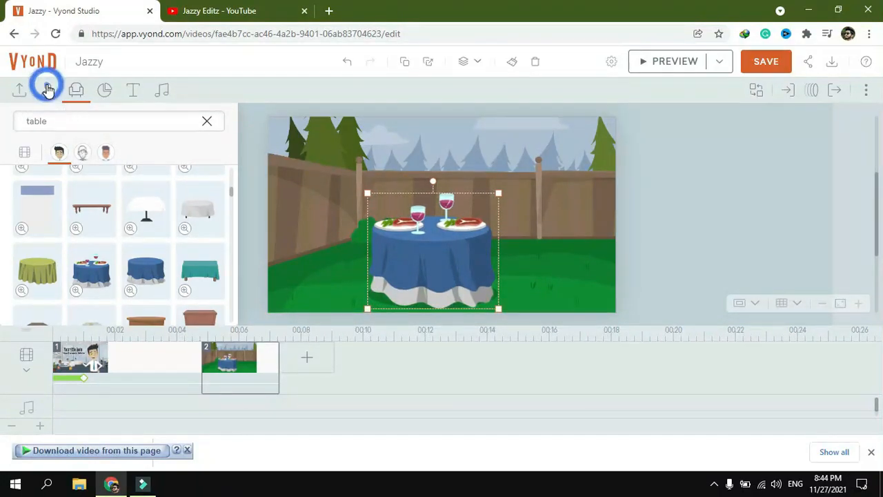
{"action": "scroll", "coordinate": [115, 220], "scroll_direction": "up", "scroll_amount": 3}
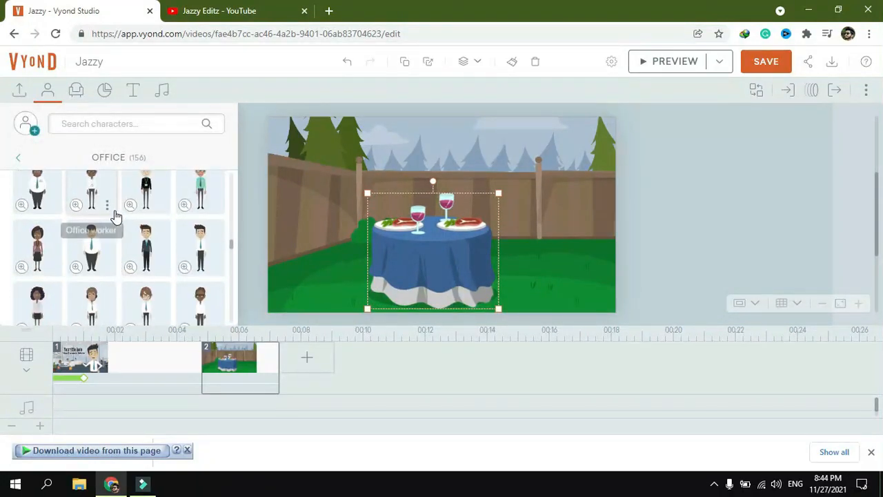
{"action": "left_click", "coordinate": [19, 161]}
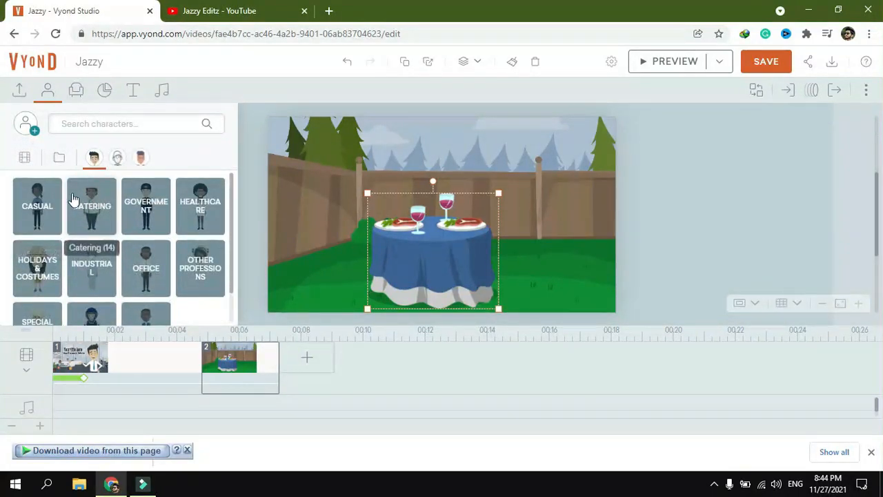
{"action": "left_click", "coordinate": [36, 199]}
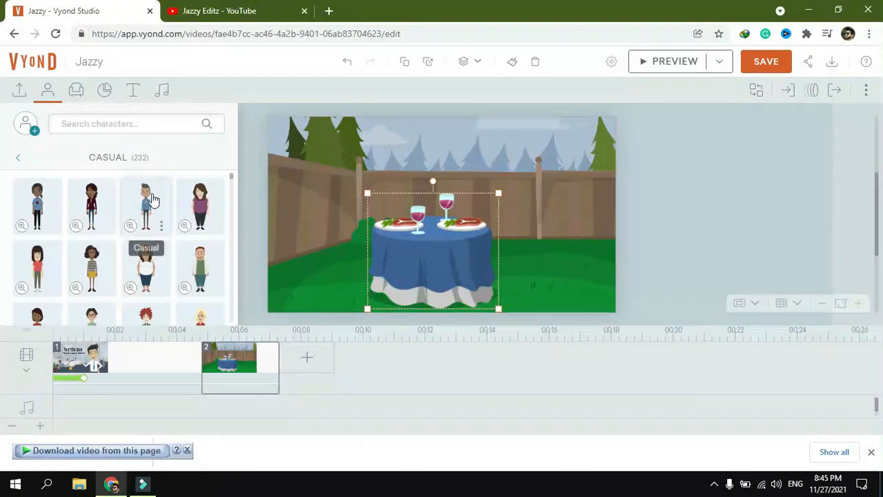
{"action": "left_click_drag", "start_coordinate": [140, 199], "coordinate": [336, 236]}
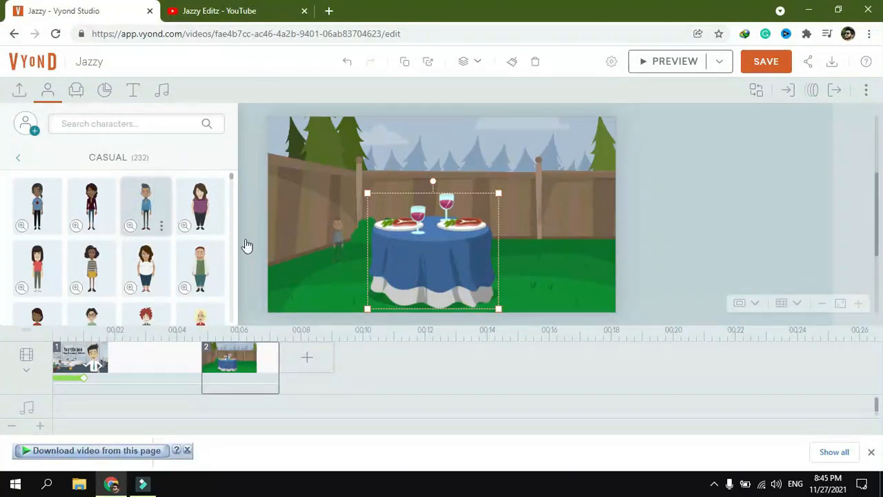
{"action": "left_click_drag", "start_coordinate": [192, 262], "coordinate": [536, 231]}
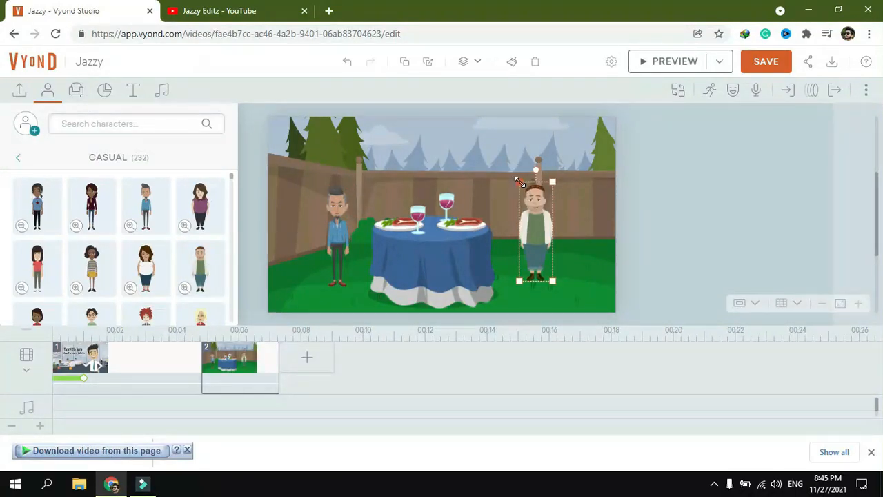
Step: Enlarge both men and position them close to either side of the table
{"action": "left_click_drag", "start_coordinate": [501, 176], "coordinate": [492, 166]}
{"action": "left_click_drag", "start_coordinate": [537, 226], "coordinate": [531, 236]}
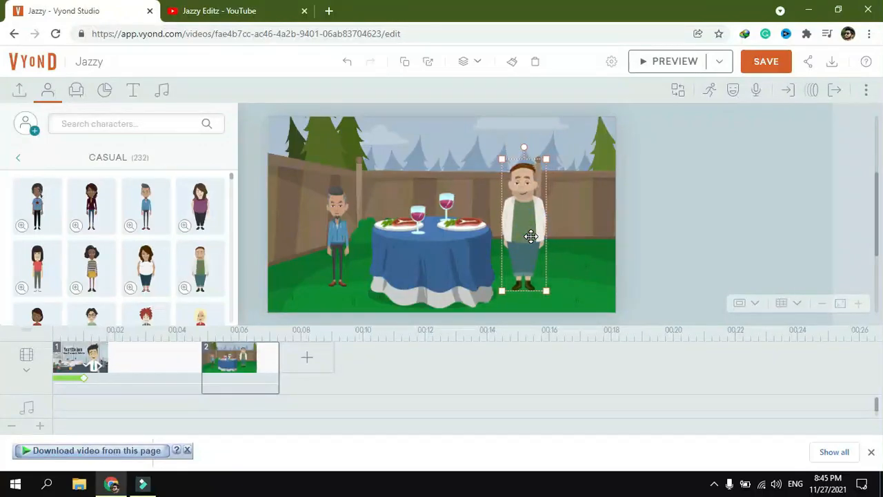
{"action": "left_click", "coordinate": [342, 238]}
{"action": "left_click_drag", "start_coordinate": [350, 186], "coordinate": [378, 160]}
{"action": "left_click_drag", "start_coordinate": [337, 221], "coordinate": [346, 229]}
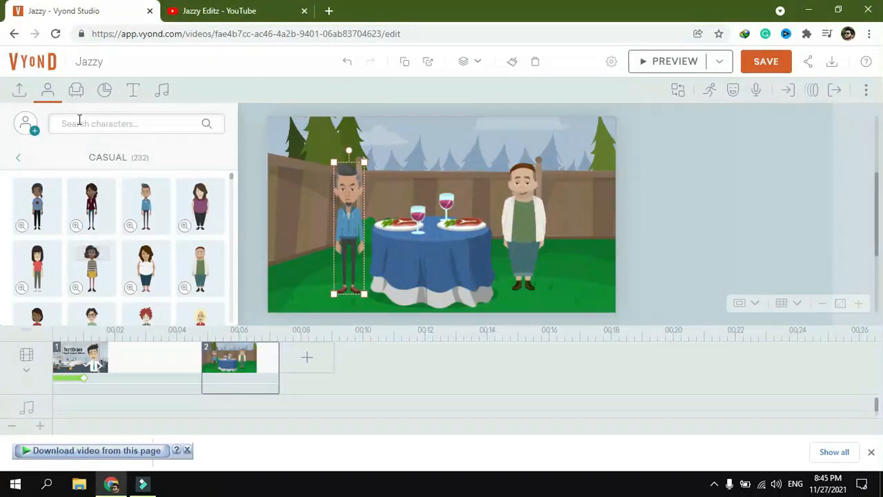
Step: Search the props for "chair" and place the brown folding chair by the man in the white jacket
{"action": "left_click", "coordinate": [76, 90]}
{"action": "left_click", "coordinate": [104, 121]}
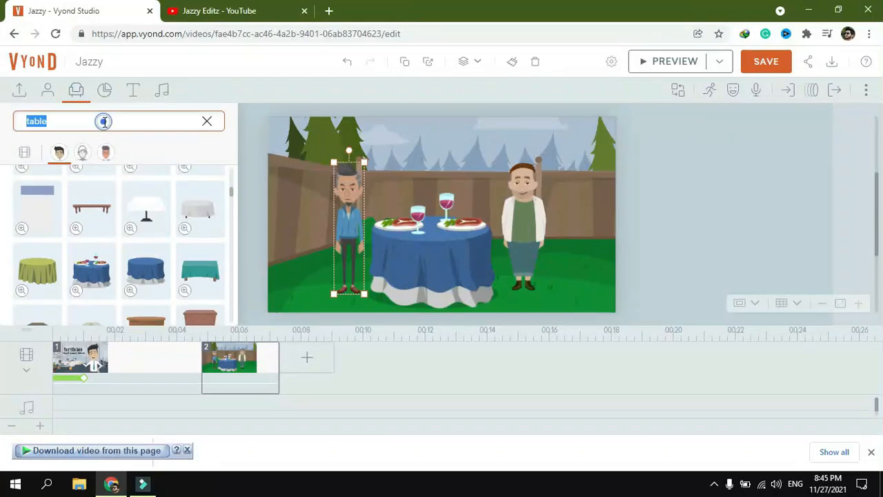
{"action": "type", "text": "chair"}
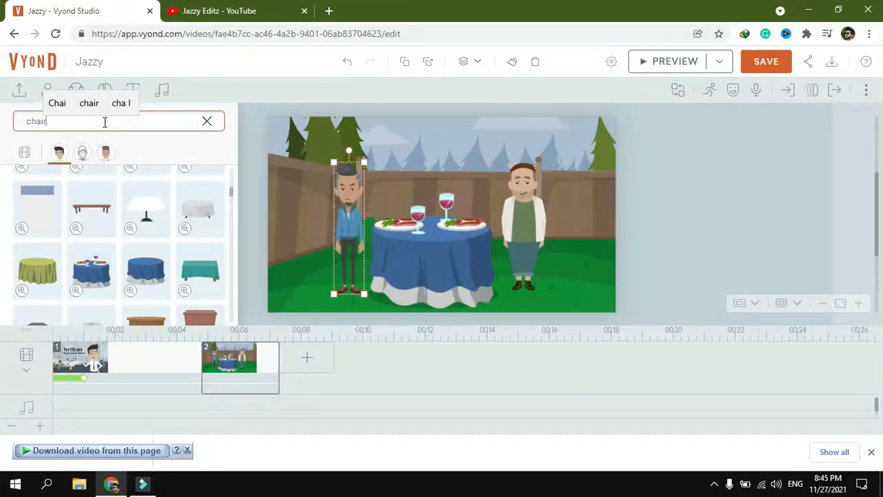
{"action": "key", "text": "Return"}
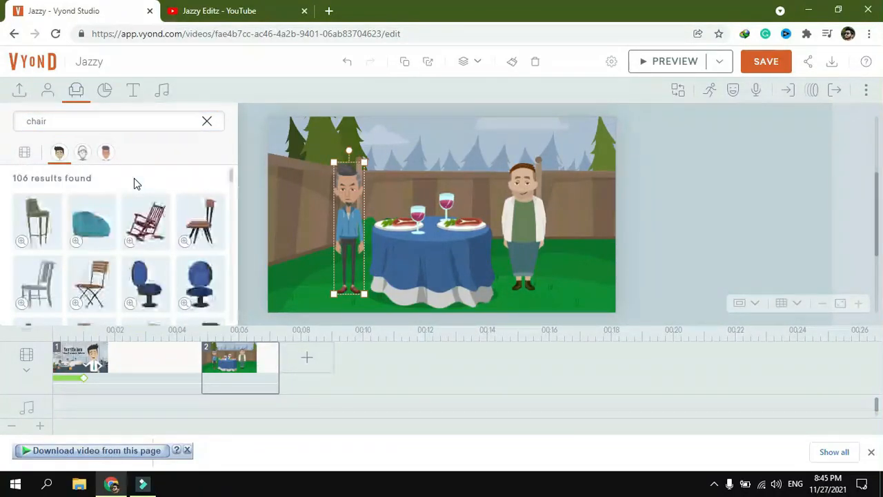
{"action": "scroll", "coordinate": [195, 221], "scroll_direction": "down", "scroll_amount": 1}
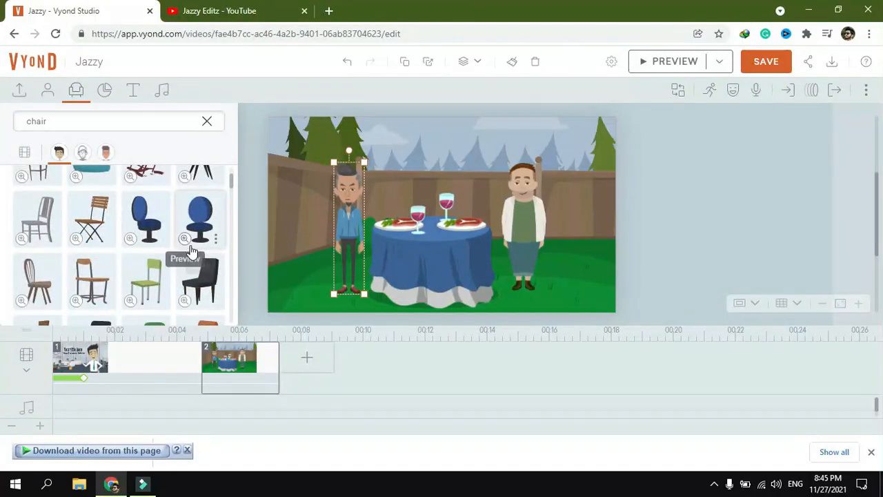
{"action": "left_click_drag", "start_coordinate": [89, 216], "coordinate": [536, 264]}
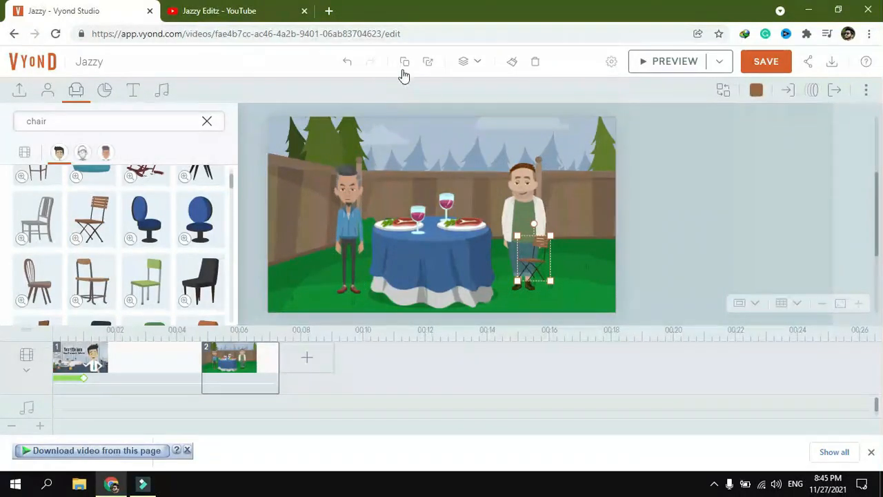
Step: Copy the folding chair and offset the man in the white jacket from it, moving him up and the chair slightly down
{"action": "left_click", "coordinate": [429, 64]}
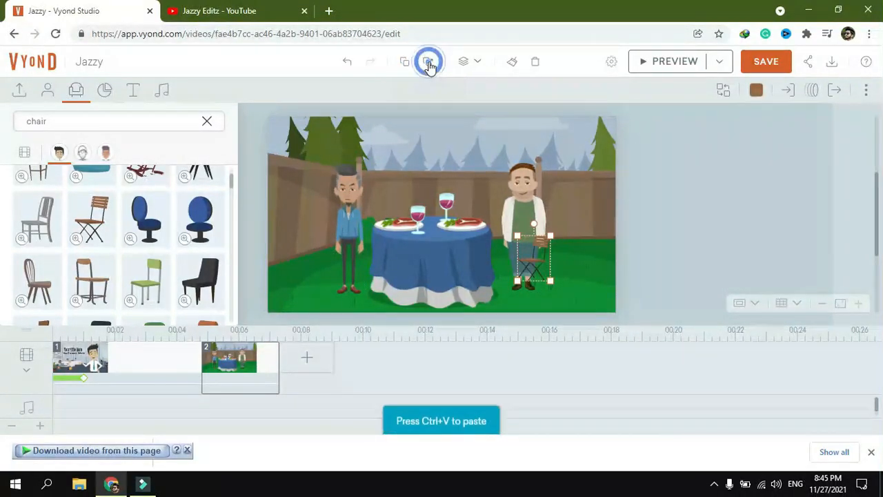
{"action": "mouse_move", "coordinate": [533, 257]}
{"action": "left_mouse_down"}
{"action": "mouse_move", "coordinate": [476, 255]}
{"action": "mouse_move", "coordinate": [537, 247]}
{"action": "left_mouse_up"}
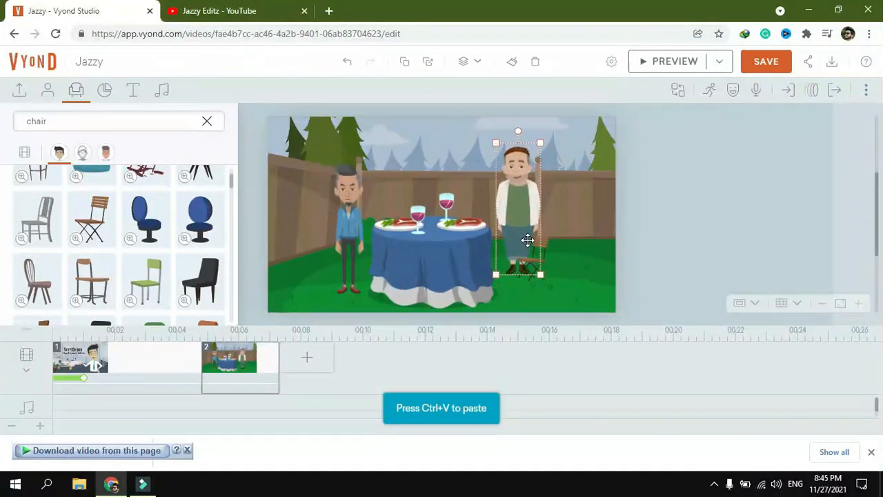
{"action": "left_click", "coordinate": [556, 263]}
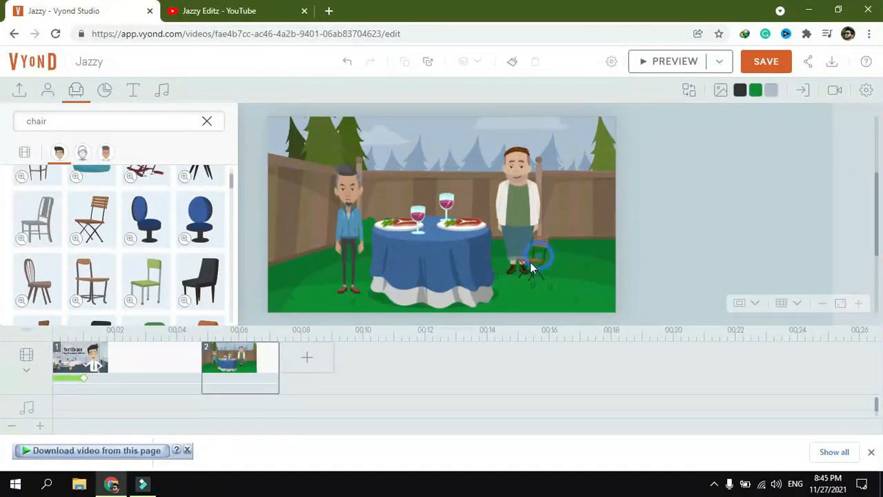
{"action": "mouse_move", "coordinate": [530, 262]}
{"action": "left_mouse_down"}
{"action": "mouse_move", "coordinate": [519, 253]}
{"action": "mouse_move", "coordinate": [474, 276]}
{"action": "mouse_move", "coordinate": [531, 271]}
{"action": "left_mouse_up"}
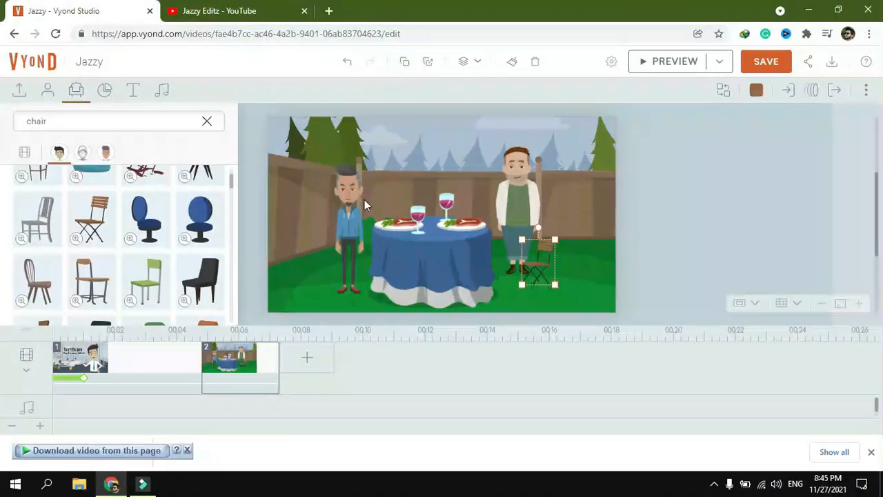
Step: Paste the copied folding chair beside the man in the blue jacket and mirror it to face the table
{"action": "left_click", "coordinate": [319, 251]}
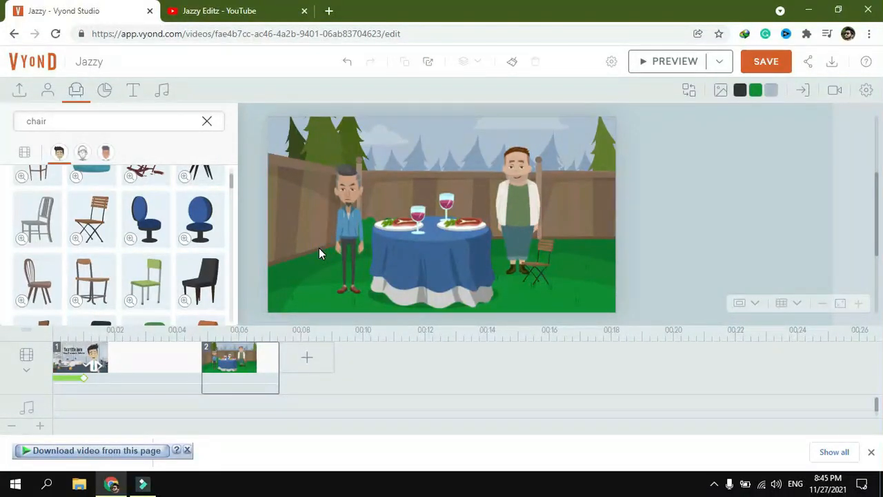
{"action": "key", "text": "ctrl+v"}
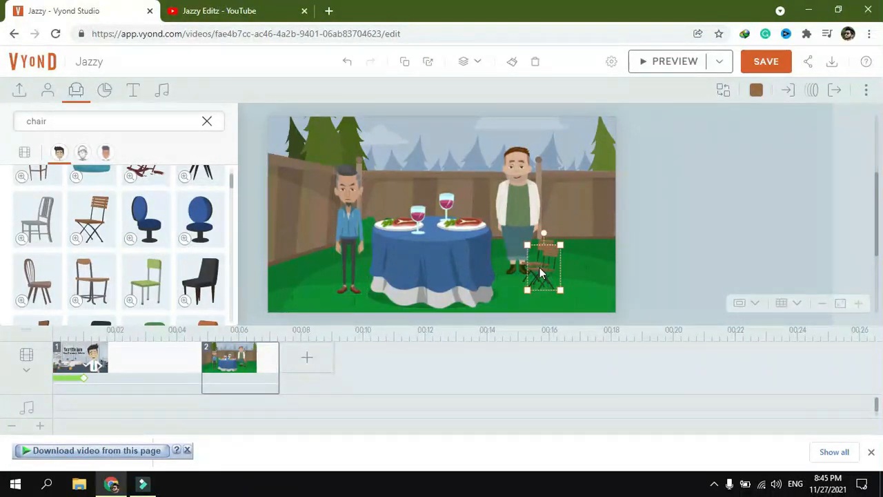
{"action": "left_click_drag", "start_coordinate": [545, 269], "coordinate": [336, 270]}
{"action": "right_click", "coordinate": [337, 275]}
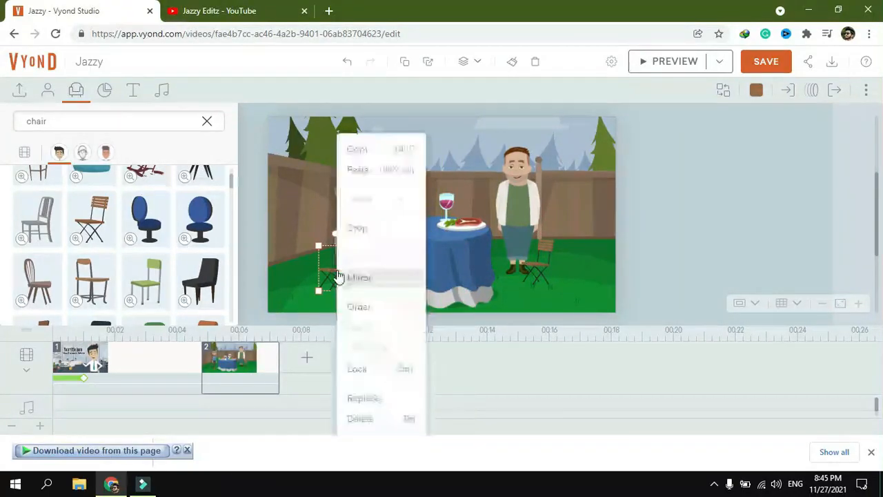
{"action": "left_click", "coordinate": [357, 278]}
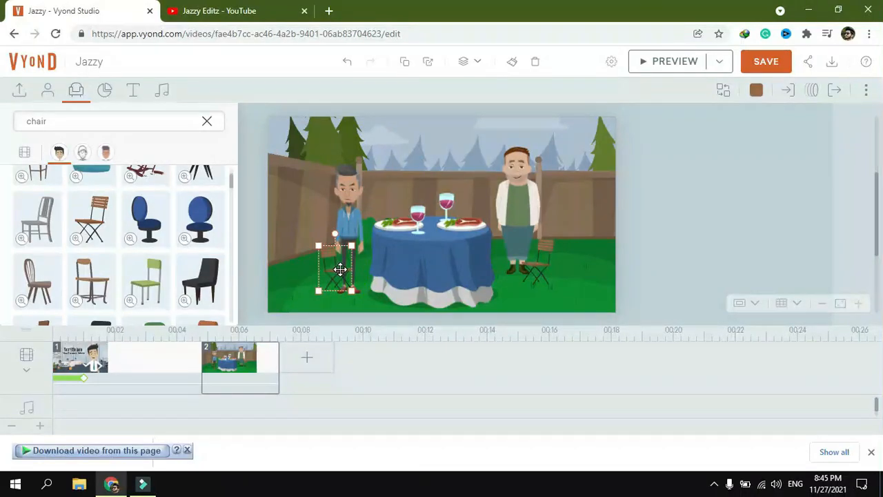
{"action": "left_click_drag", "start_coordinate": [333, 269], "coordinate": [340, 269]}
Step: Enlarge both folding chairs to suit the size of the men and adjust the right chair's position
{"action": "left_click", "coordinate": [536, 263]}
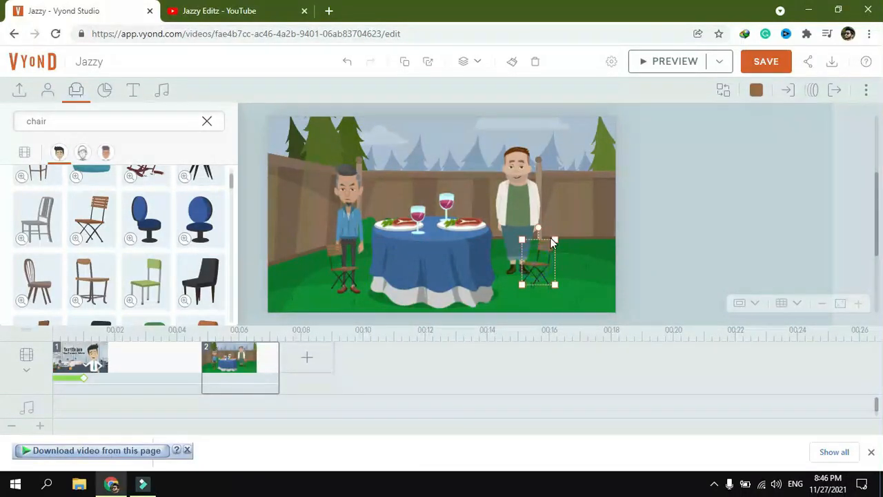
{"action": "left_click_drag", "start_coordinate": [554, 240], "coordinate": [569, 216]}
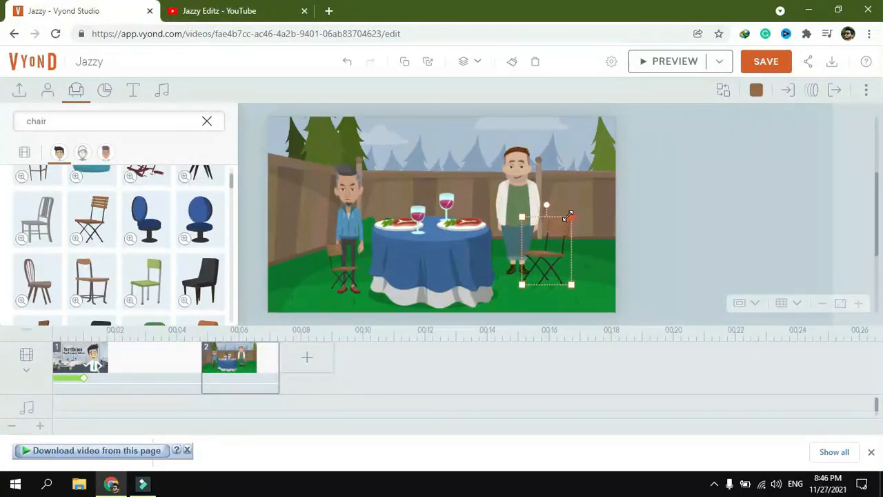
{"action": "left_click_drag", "start_coordinate": [548, 253], "coordinate": [539, 263]}
{"action": "left_click", "coordinate": [329, 265]}
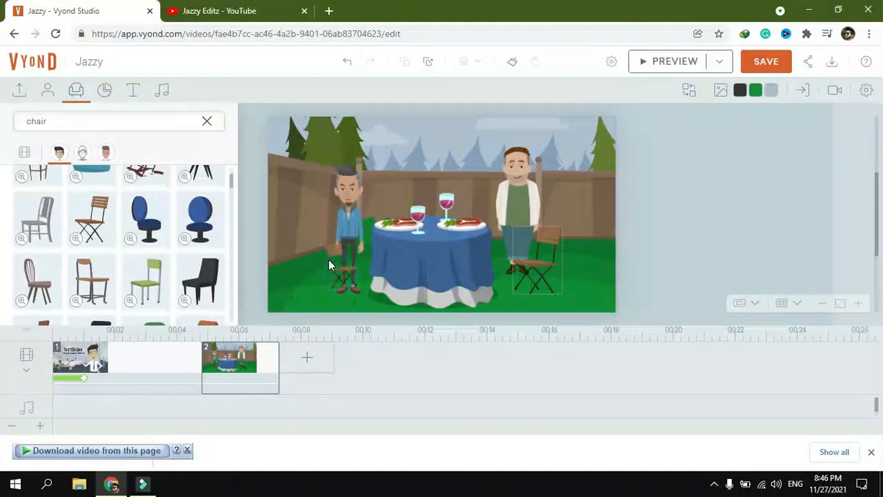
{"action": "left_click", "coordinate": [334, 248]}
{"action": "left_click_drag", "start_coordinate": [325, 242], "coordinate": [302, 220]}
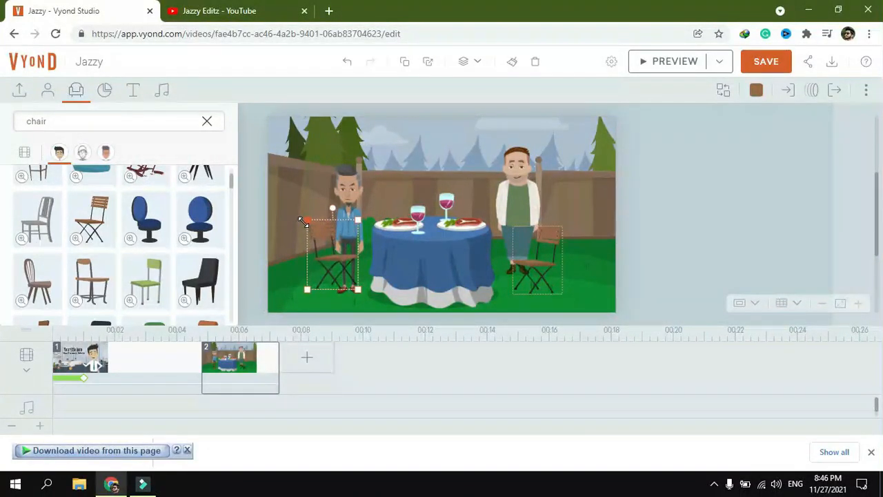
Step: Move the man in the blue jacket slightly towards the table and change his layer order to stand in front of his chair
{"action": "left_click", "coordinate": [352, 210]}
{"action": "left_click_drag", "start_coordinate": [354, 210], "coordinate": [358, 208]}
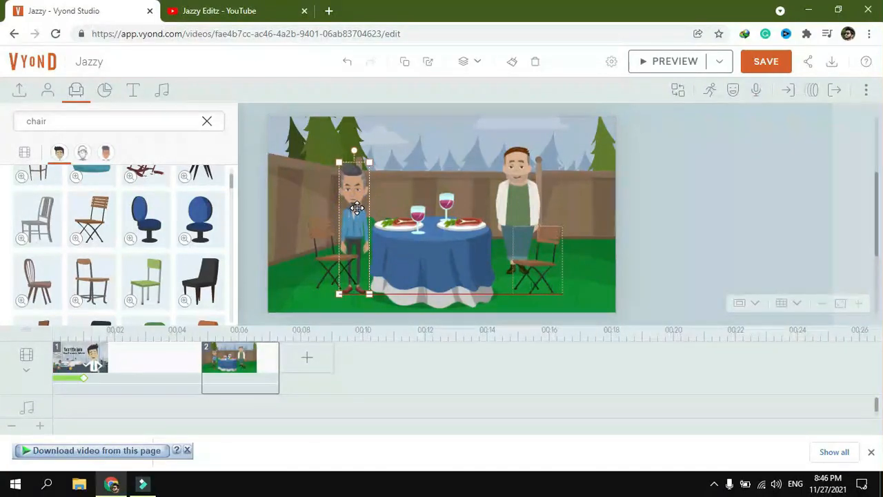
{"action": "left_click", "coordinate": [479, 61]}
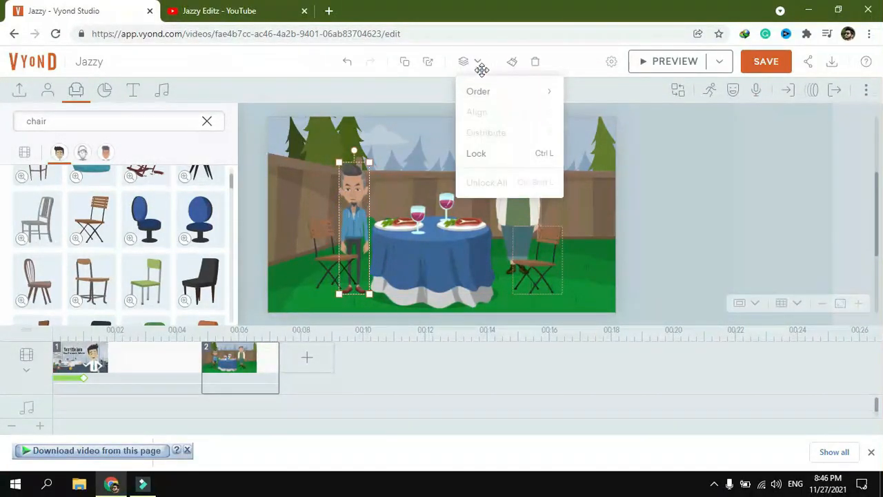
{"action": "mouse_move", "coordinate": [497, 97]}
{"action": "left_click", "coordinate": [603, 97]}
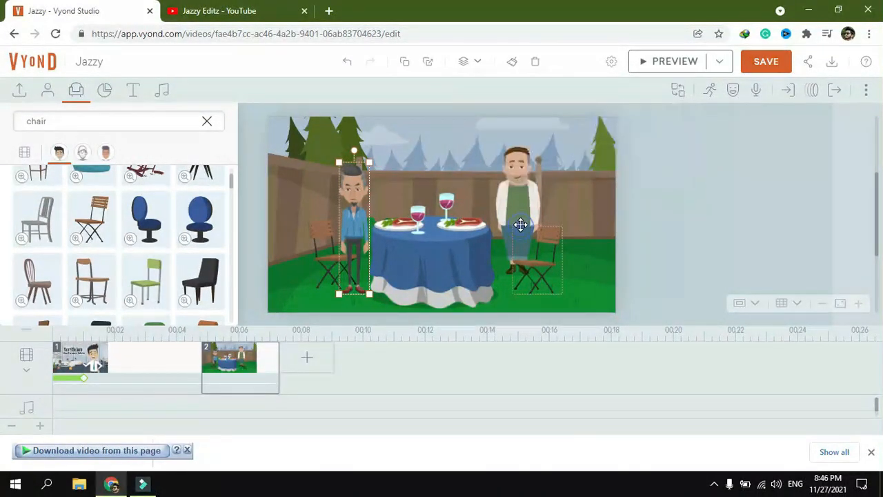
Step: Move the man in the white jacket slightly down and bring him to the front of his chair
{"action": "left_click", "coordinate": [518, 204]}
{"action": "left_click_drag", "start_coordinate": [518, 190], "coordinate": [517, 201]}
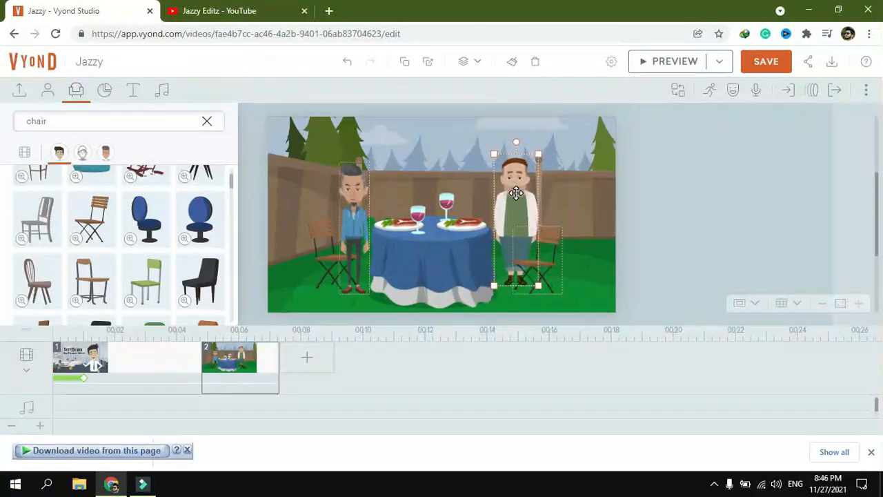
{"action": "left_click", "coordinate": [472, 62]}
{"action": "mouse_move", "coordinate": [511, 90]}
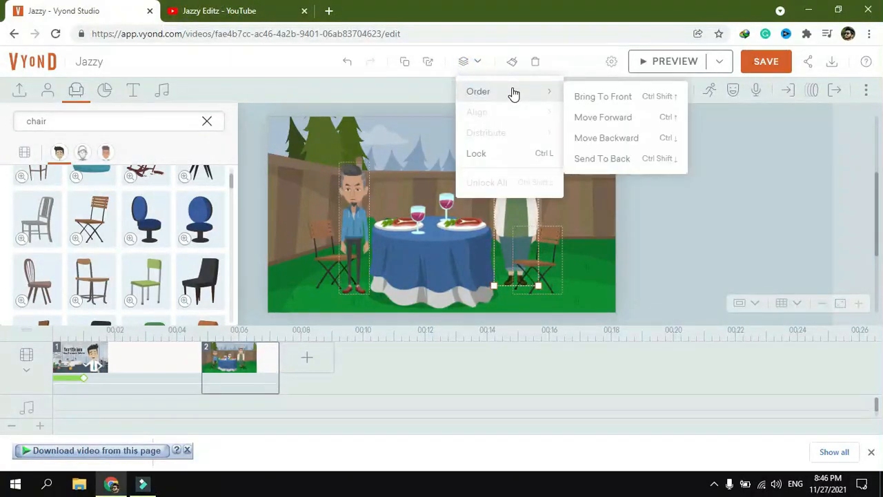
{"action": "left_click", "coordinate": [599, 96]}
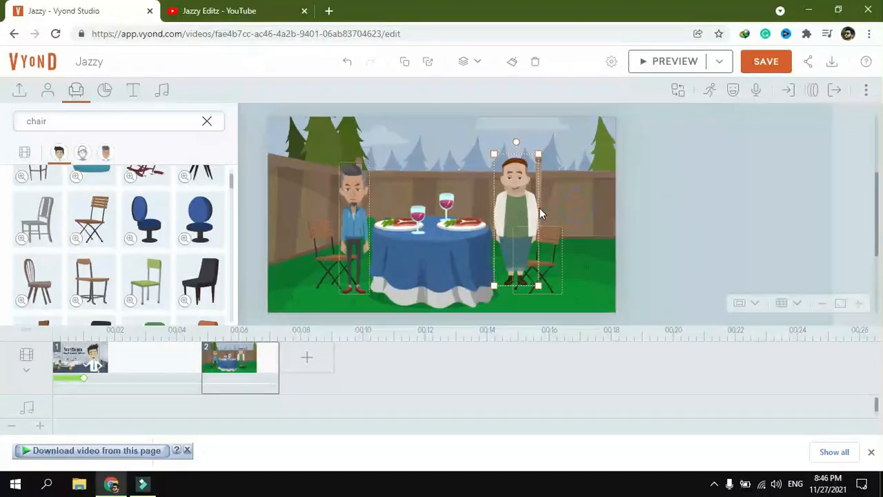
Step: Search the actions for "sit" and give the man in the blue jacket a seated pose with crossed arms
{"action": "left_click", "coordinate": [361, 213]}
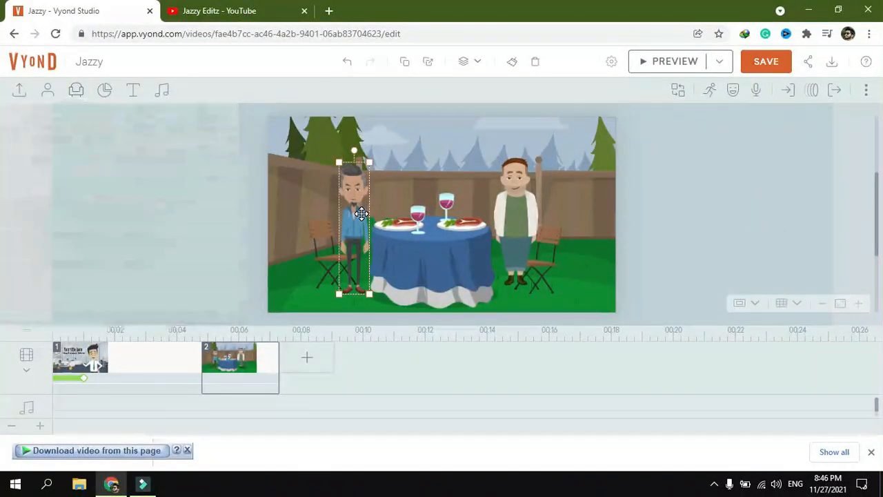
{"action": "left_click", "coordinate": [710, 92]}
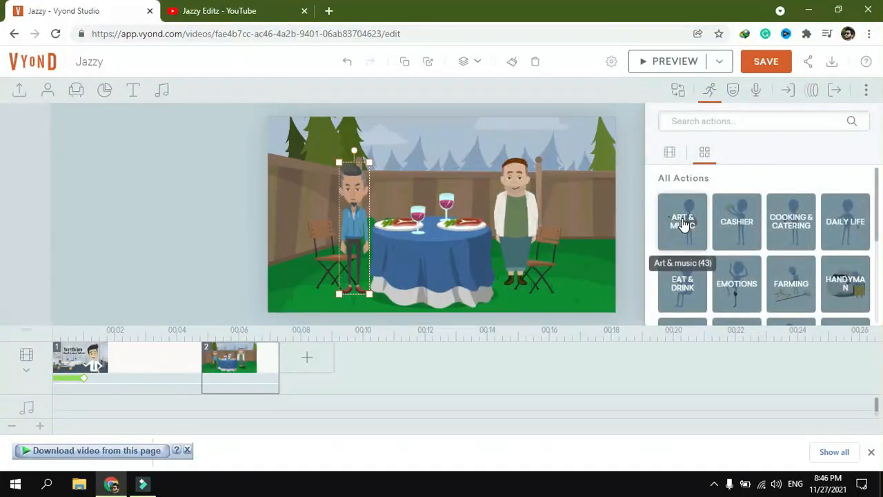
{"action": "left_click", "coordinate": [714, 122]}
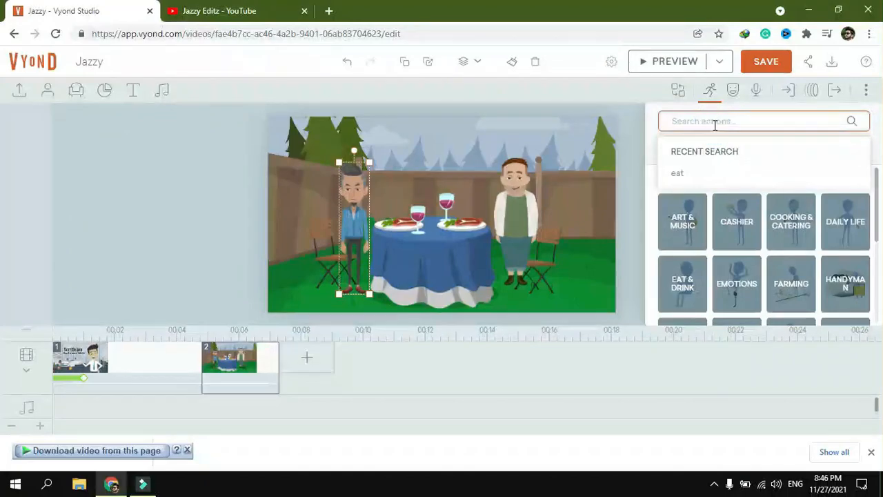
{"action": "type", "text": "sit"}
{"action": "key", "text": "Return"}
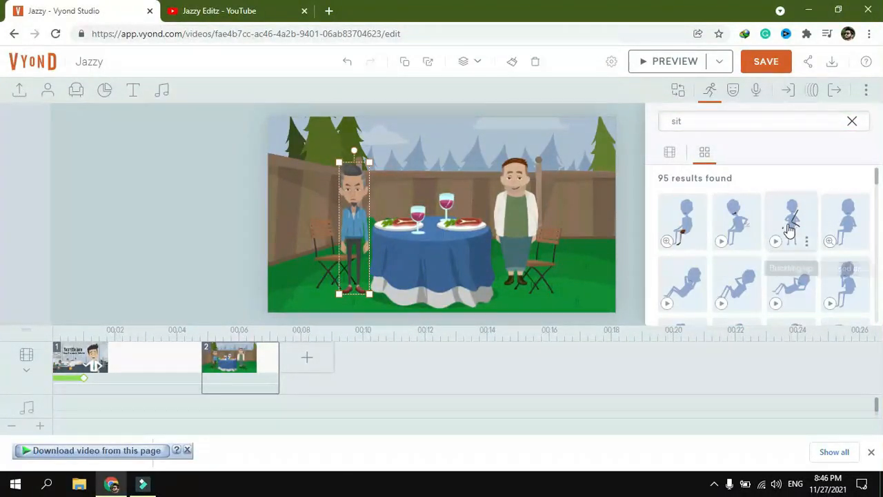
{"action": "left_click", "coordinate": [848, 223]}
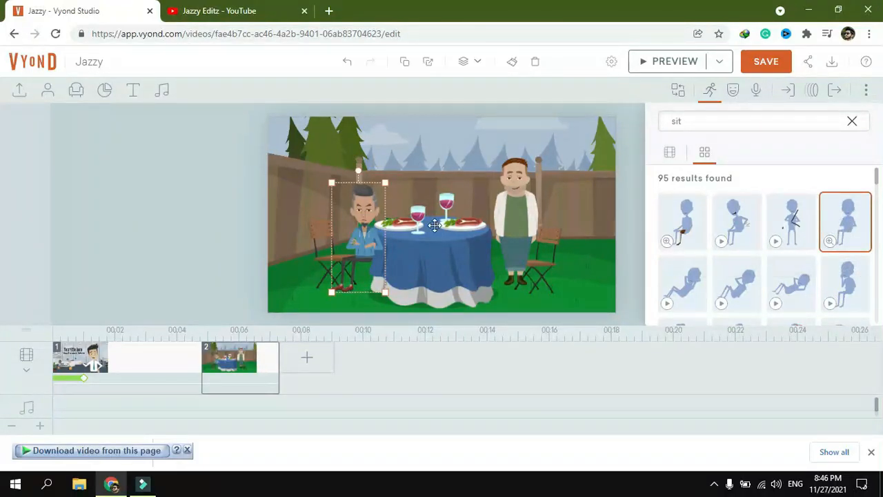
Step: Mirror the seated man in the blue jacket to face the table and position him on his chair
{"action": "right_click", "coordinate": [366, 232]}
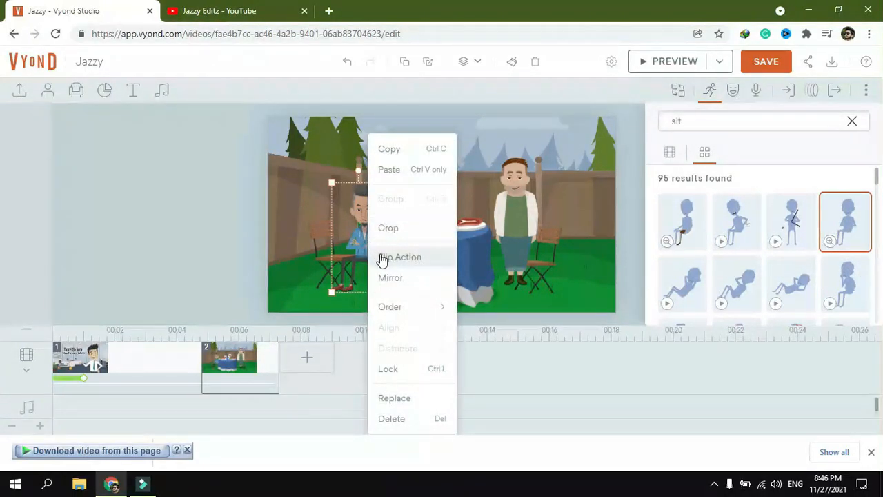
{"action": "left_click", "coordinate": [392, 279]}
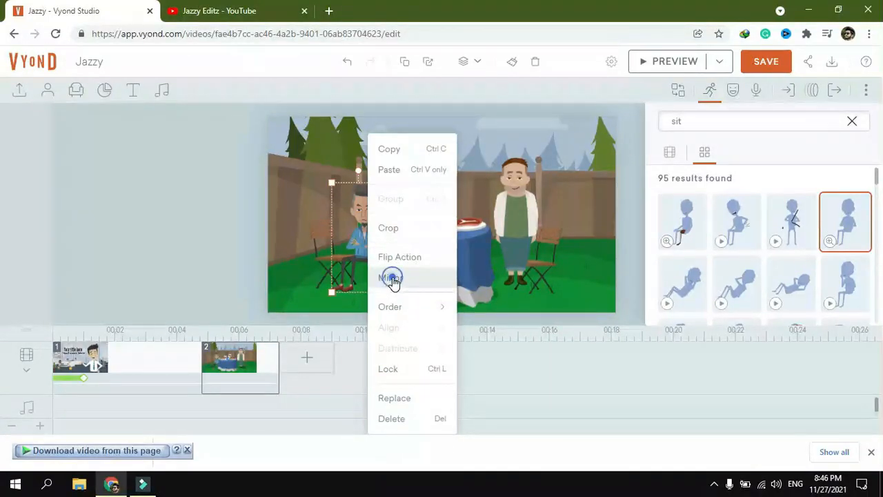
{"action": "left_click_drag", "start_coordinate": [353, 243], "coordinate": [344, 238]}
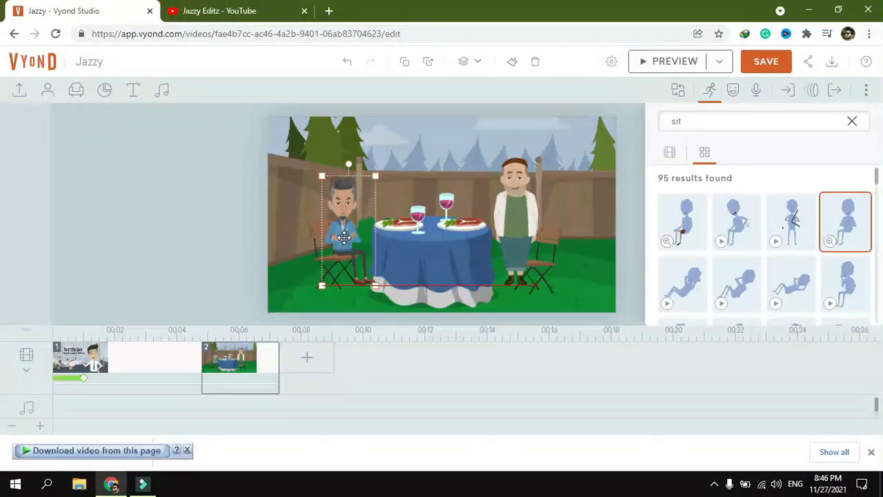
Step: Give the man in the white jacket the middle seated pose from the scene-specific "sit" results, facing the table
{"action": "left_click", "coordinate": [525, 233]}
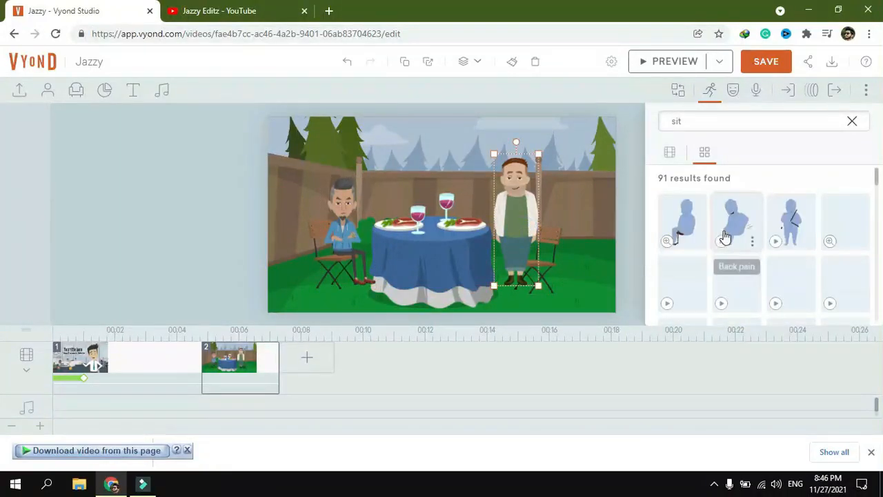
{"action": "left_click", "coordinate": [671, 153]}
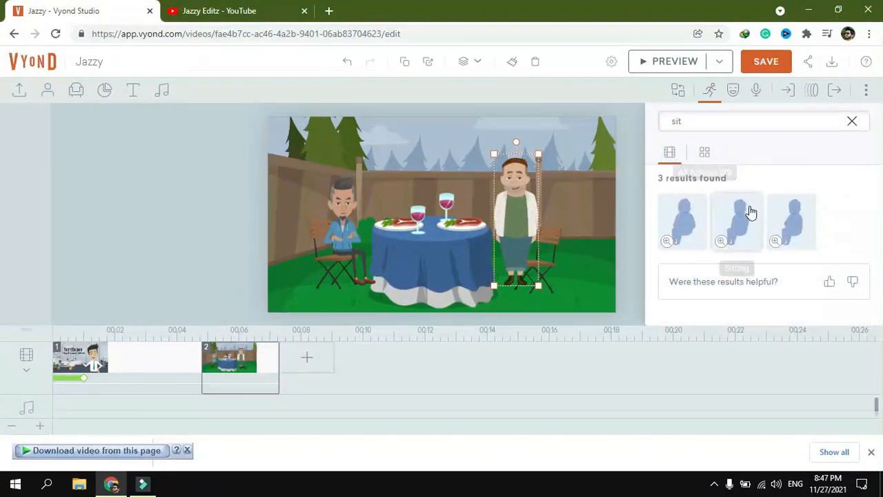
{"action": "left_click", "coordinate": [742, 220]}
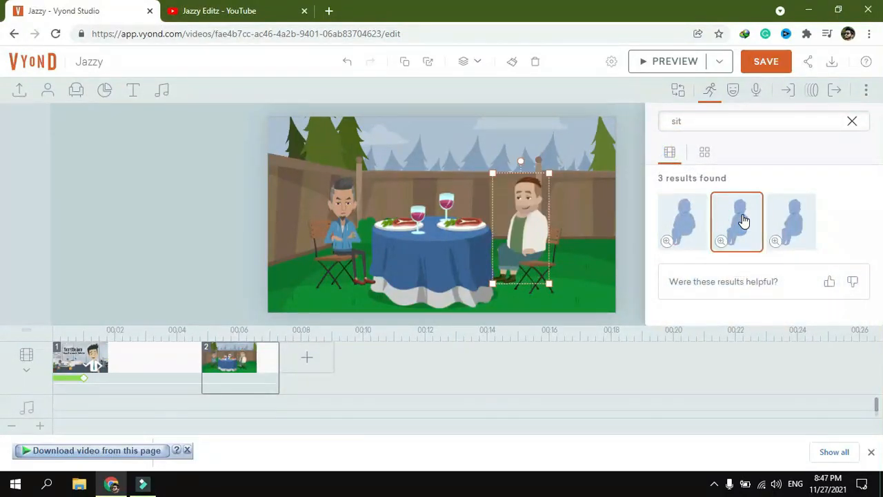
{"action": "left_click", "coordinate": [601, 229]}
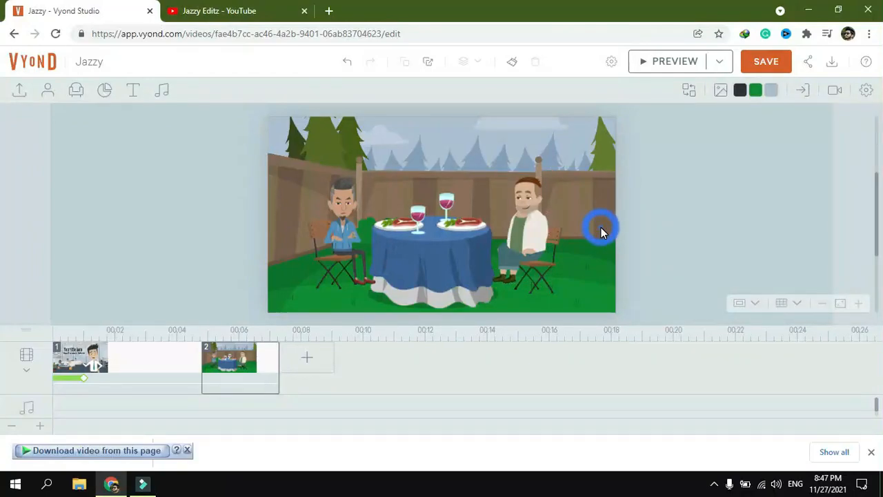
Step: Set the facial expression of the man in the blue jacket to Look Down
{"action": "left_click", "coordinate": [333, 230]}
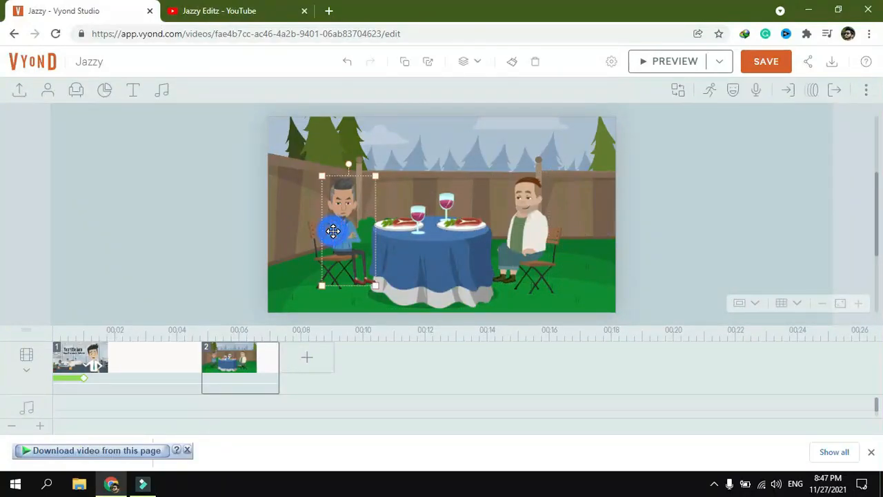
{"action": "left_click", "coordinate": [739, 93]}
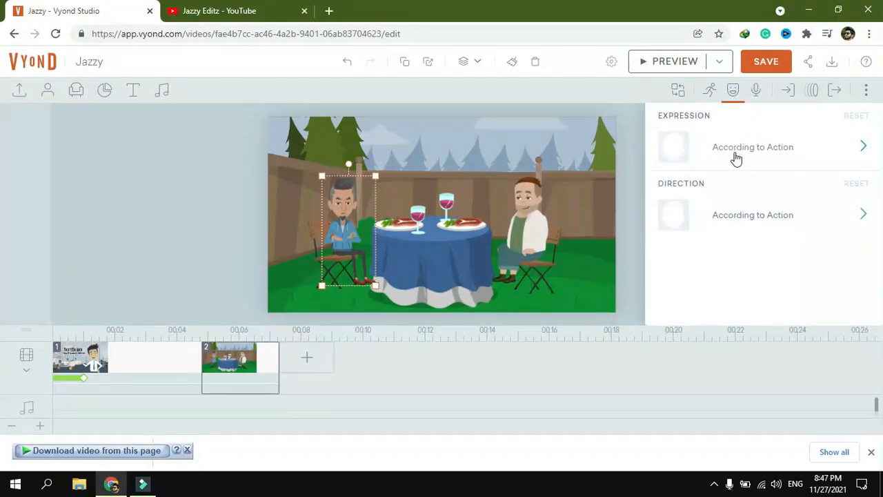
{"action": "left_click", "coordinate": [786, 148]}
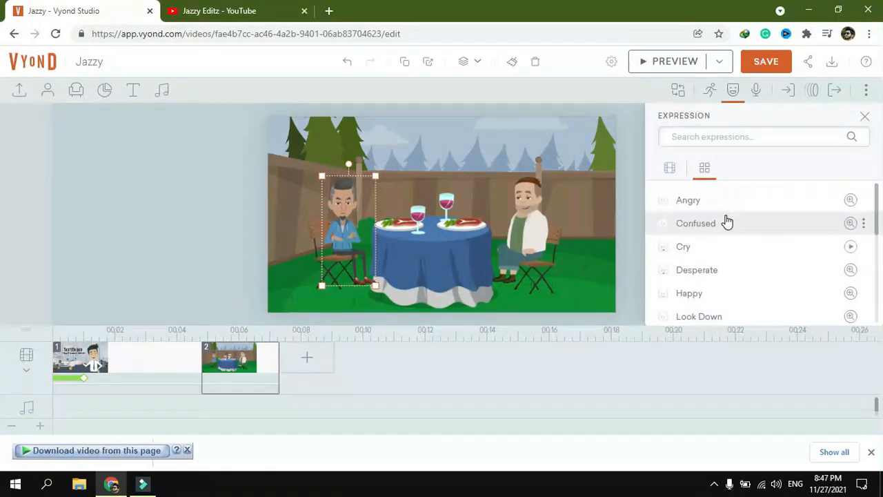
{"action": "scroll", "coordinate": [721, 218], "scroll_direction": "down", "scroll_amount": 1}
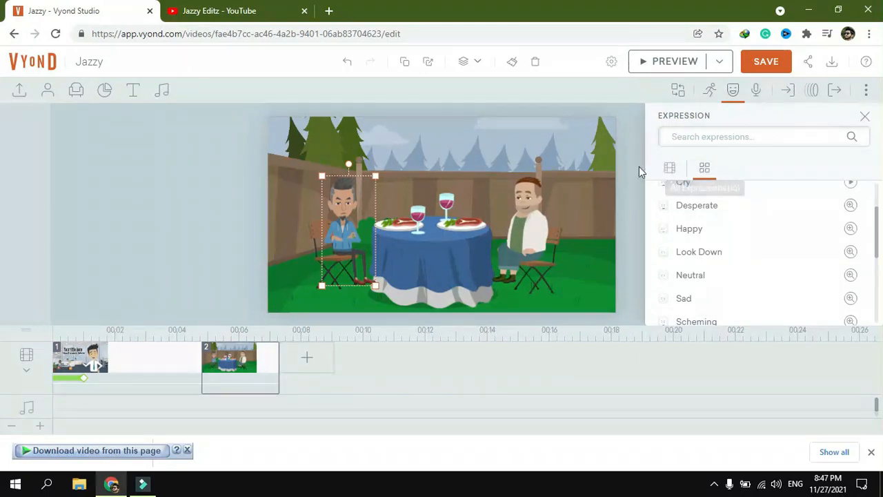
{"action": "left_click", "coordinate": [678, 171]}
{"action": "left_click", "coordinate": [701, 169]}
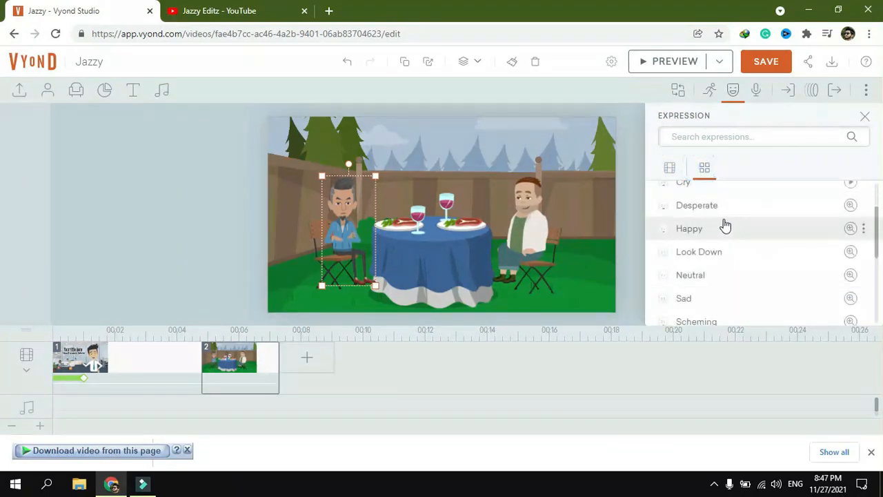
{"action": "left_click", "coordinate": [740, 252]}
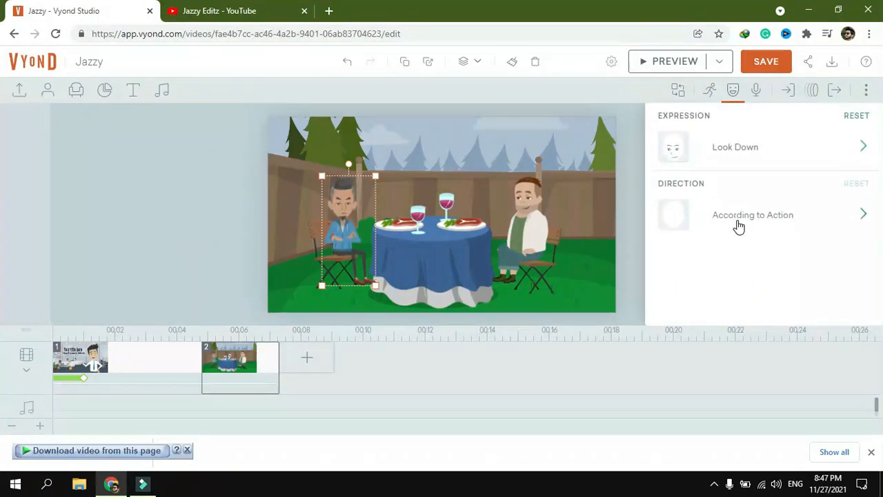
Step: Try the Left and Right face directions on the man in the blue jacket, and settle on Face Camera
{"action": "left_click", "coordinate": [785, 216]}
{"action": "left_click", "coordinate": [765, 213]}
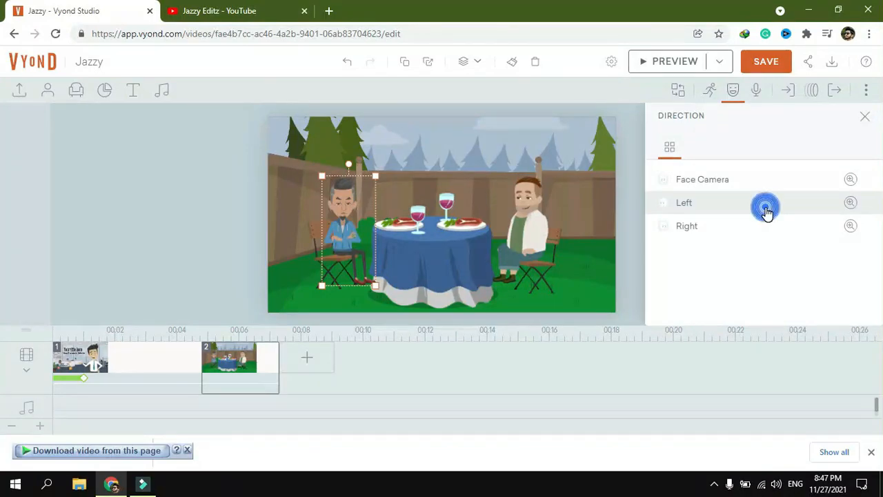
{"action": "left_click", "coordinate": [767, 214]}
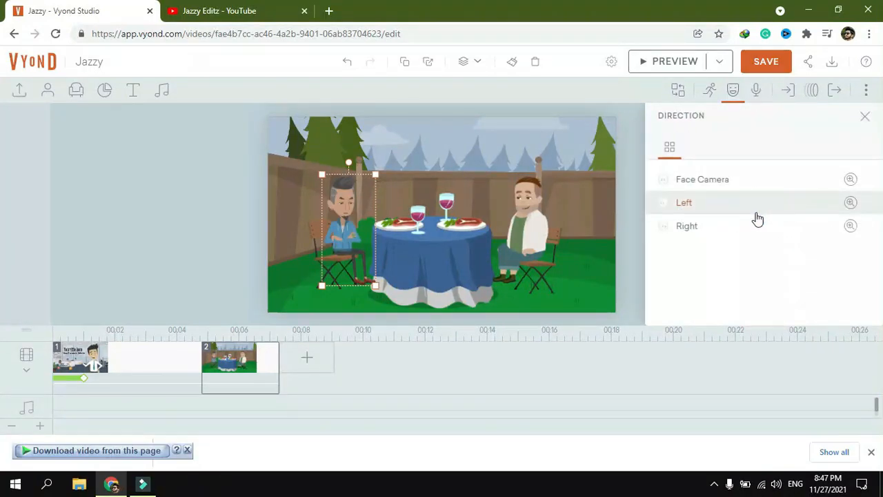
{"action": "left_click", "coordinate": [739, 227]}
{"action": "left_click", "coordinate": [743, 216]}
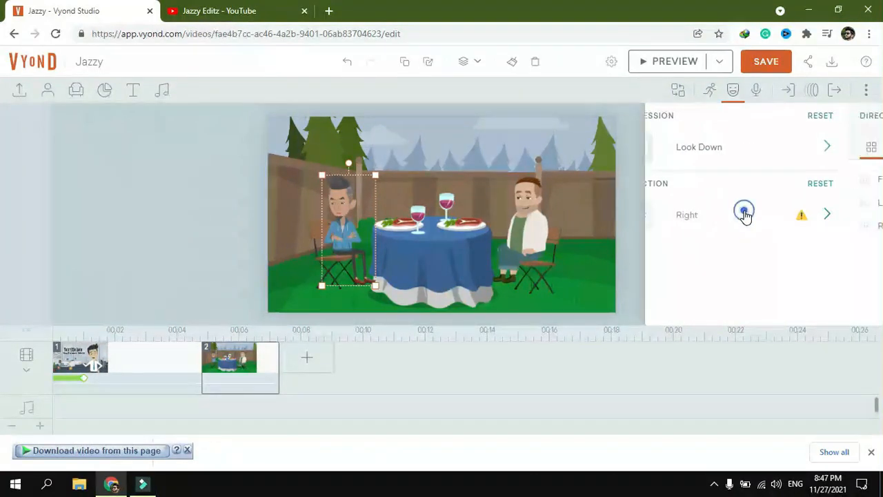
{"action": "left_click", "coordinate": [736, 186]}
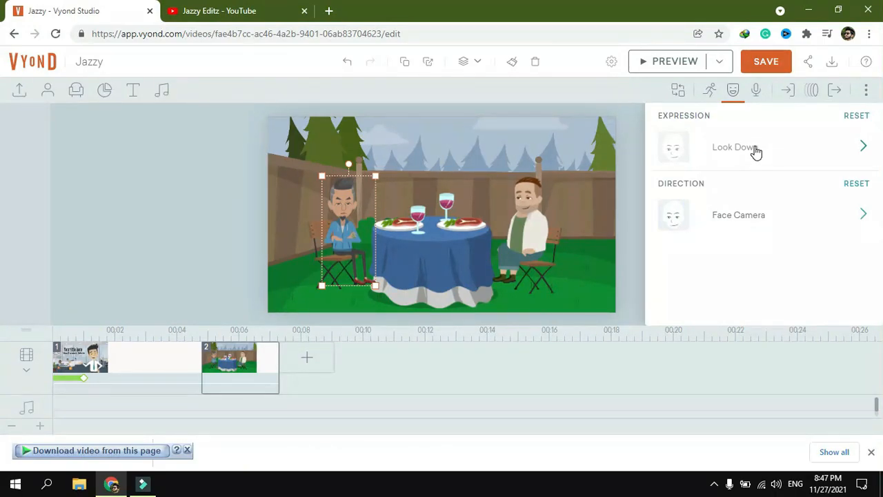
Step: Set the facial expression of the man in the white jacket to Confused
{"action": "left_click", "coordinate": [530, 234]}
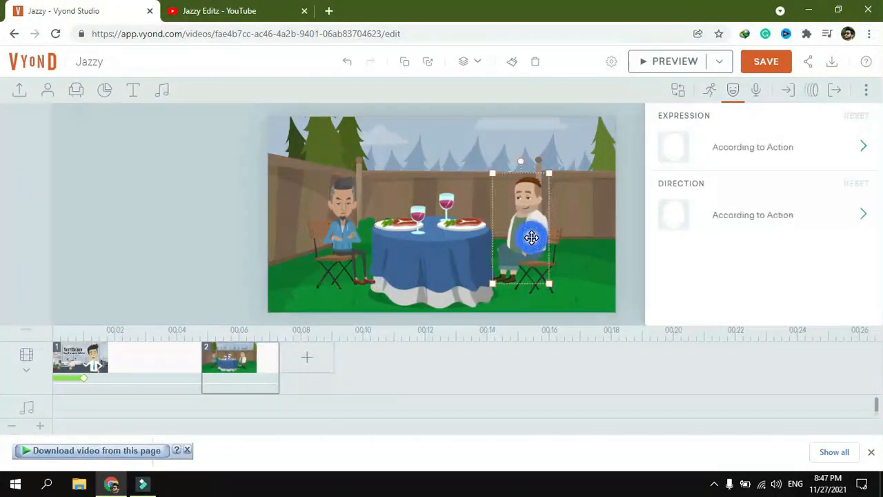
{"action": "left_click", "coordinate": [708, 91]}
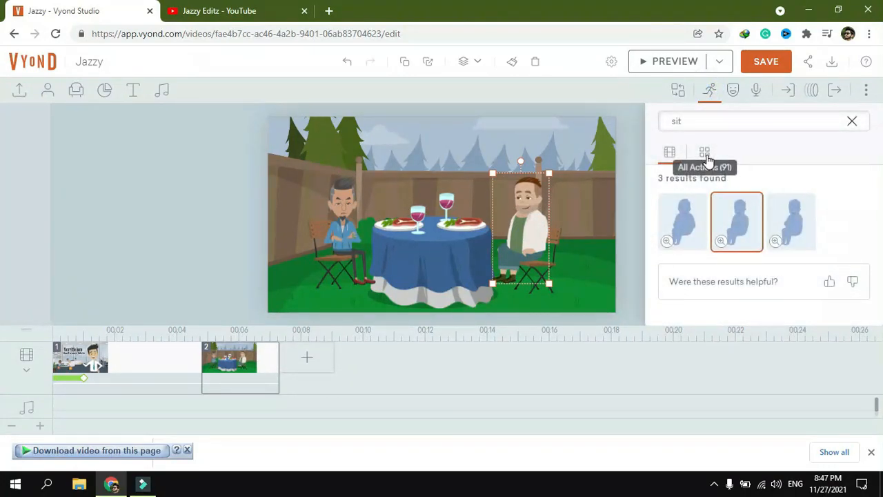
{"action": "left_click", "coordinate": [734, 90]}
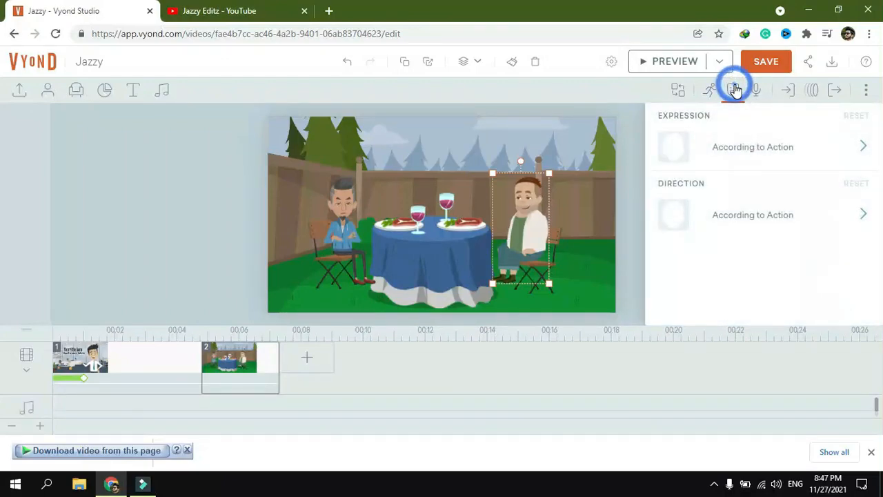
{"action": "left_click", "coordinate": [750, 148]}
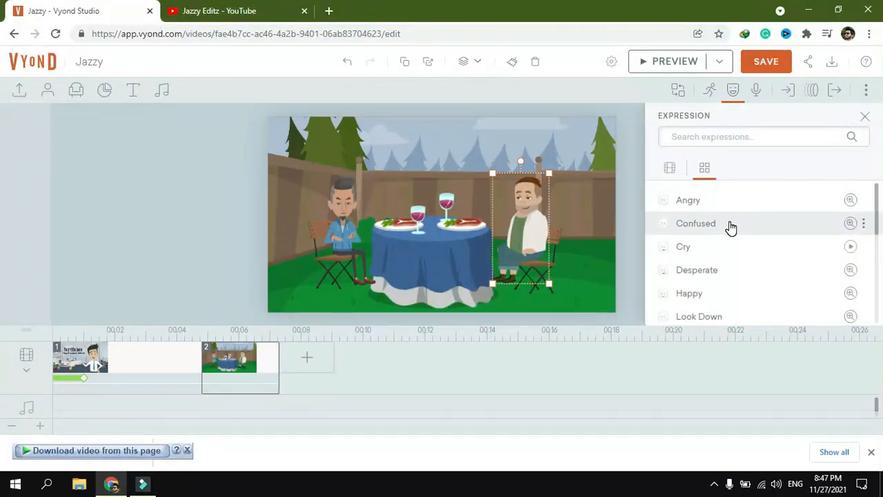
{"action": "left_click", "coordinate": [731, 225]}
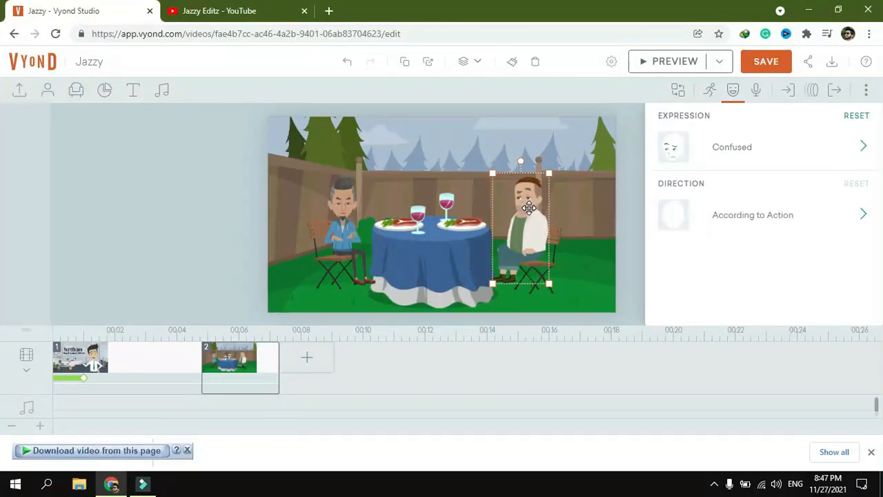
Step: Compare the Face Camera, Left and Right face directions on the man in the white jacket, and settle on Face Camera
{"action": "left_click", "coordinate": [757, 218]}
{"action": "left_click", "coordinate": [725, 187]}
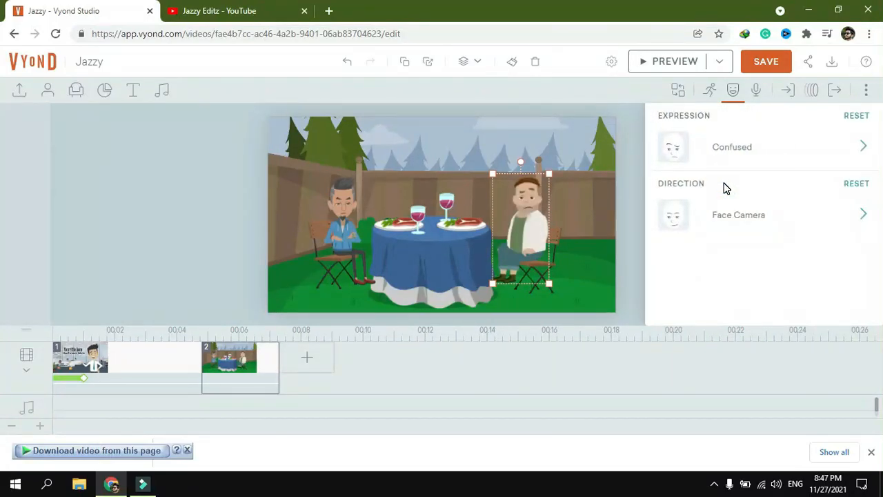
{"action": "left_click", "coordinate": [745, 217]}
{"action": "left_click", "coordinate": [724, 209]}
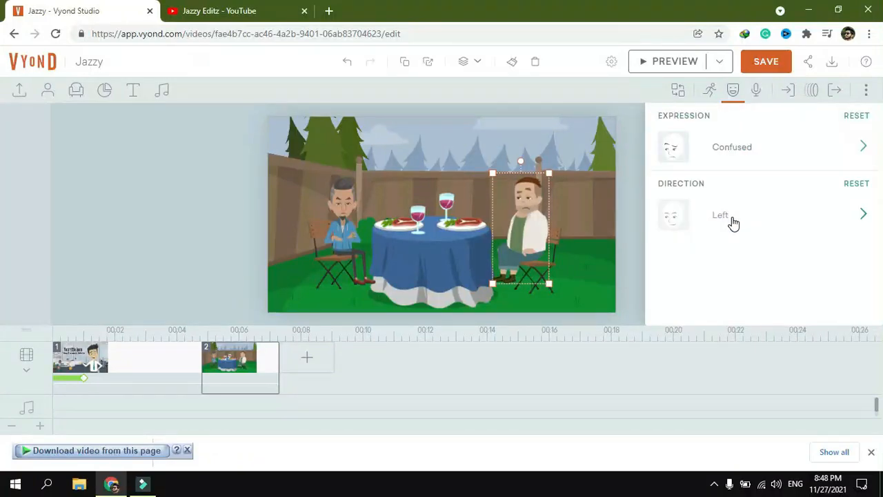
{"action": "left_click", "coordinate": [730, 221]}
{"action": "left_click", "coordinate": [733, 225]}
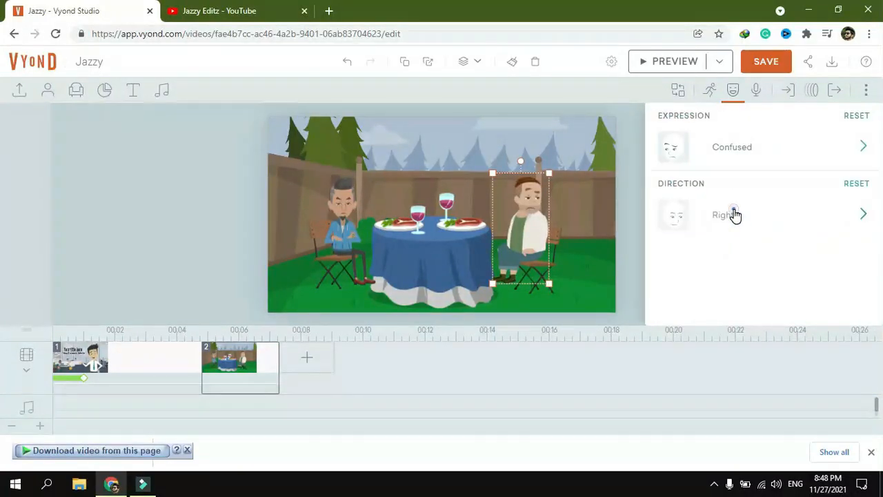
{"action": "left_click", "coordinate": [735, 215]}
{"action": "left_click", "coordinate": [734, 181]}
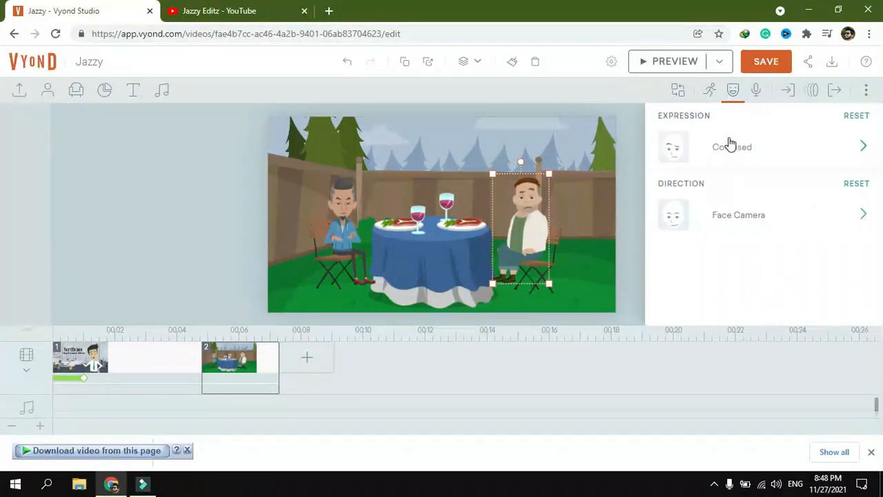
{"action": "left_click", "coordinate": [733, 91]}
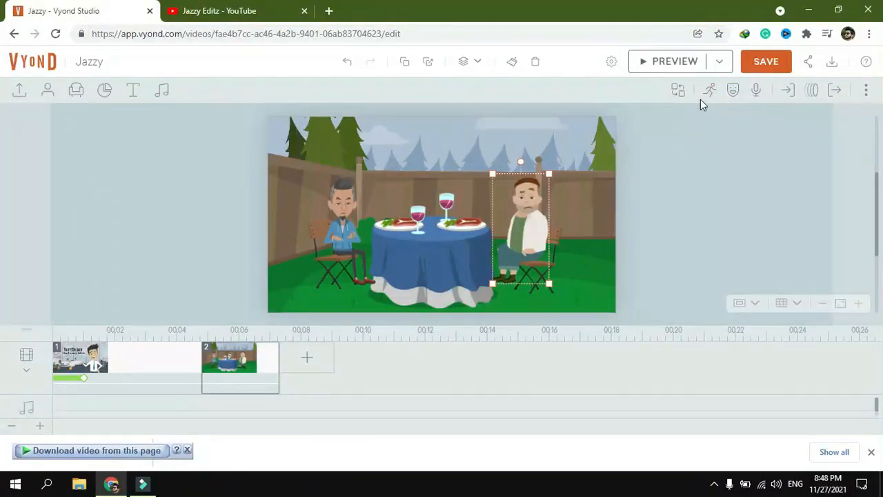
Step: Check the enter effect settings of the man in the white jacket, and deselect him without adding an effect
{"action": "left_click", "coordinate": [790, 91]}
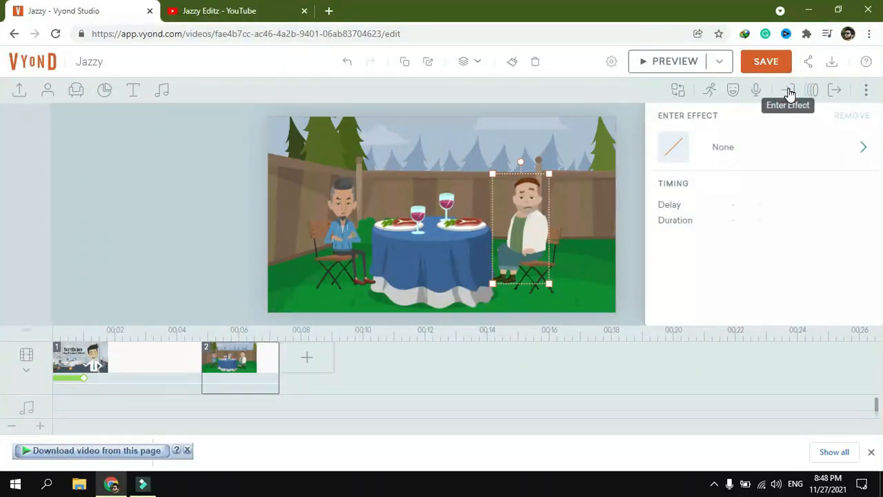
{"action": "left_click", "coordinate": [788, 90]}
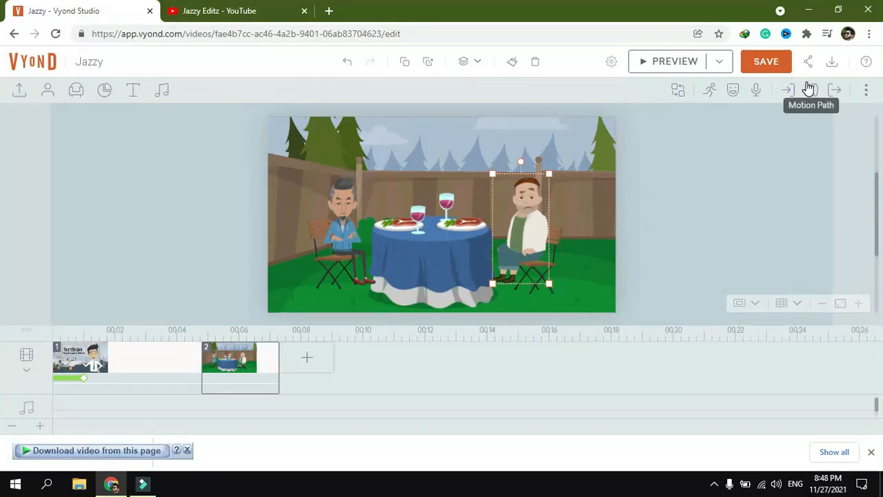
{"action": "left_click", "coordinate": [763, 154]}
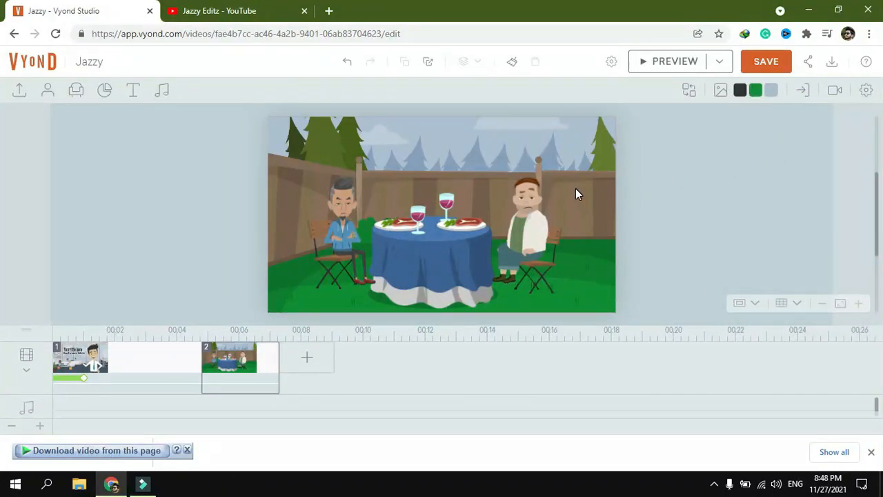
Step: Preview the backyard scene, replay it, and exit the preview
{"action": "left_click", "coordinate": [641, 62]}
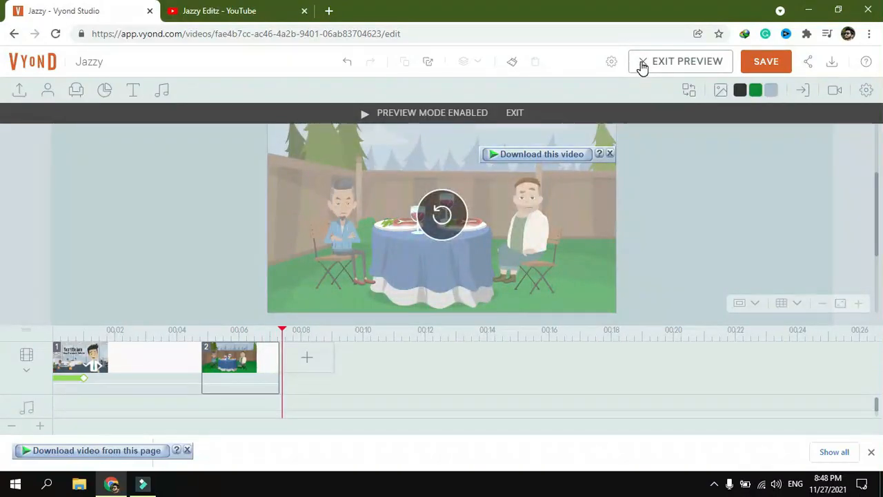
{"action": "left_click", "coordinate": [443, 220]}
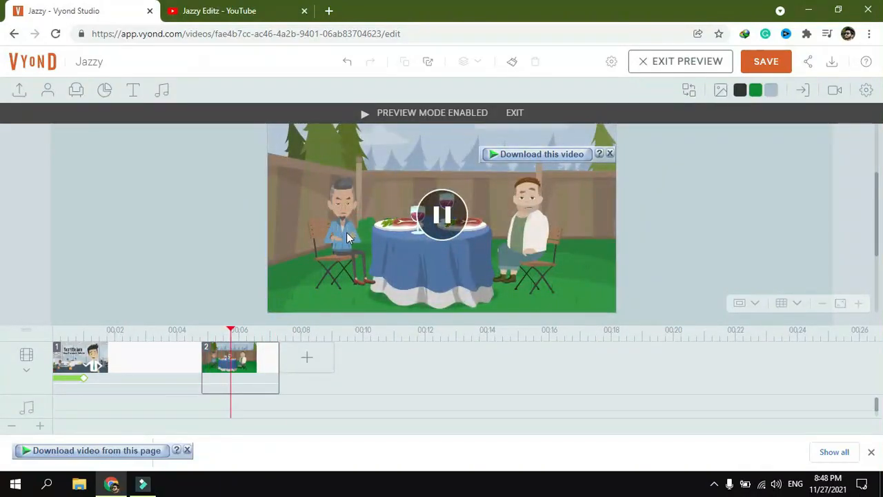
{"action": "left_click", "coordinate": [547, 223]}
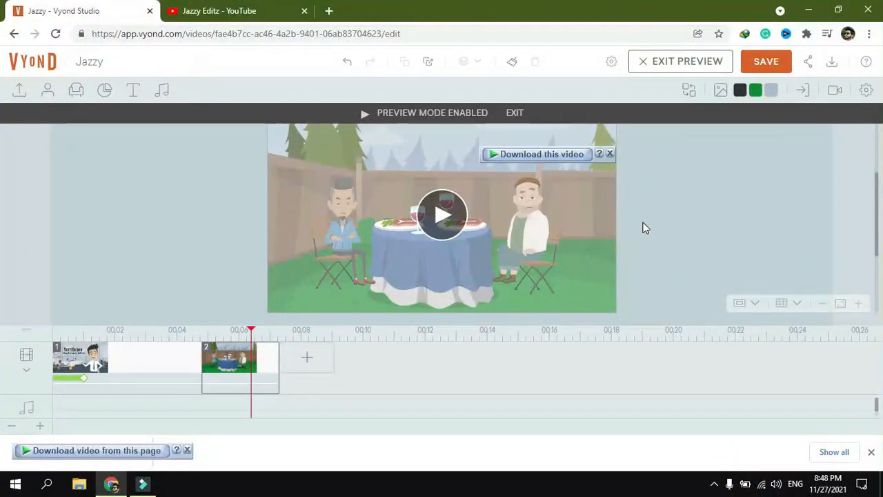
{"action": "left_click", "coordinate": [644, 222]}
Step: Search all available actions for the man in the white jacket with the term "eat"
{"action": "left_click", "coordinate": [544, 226]}
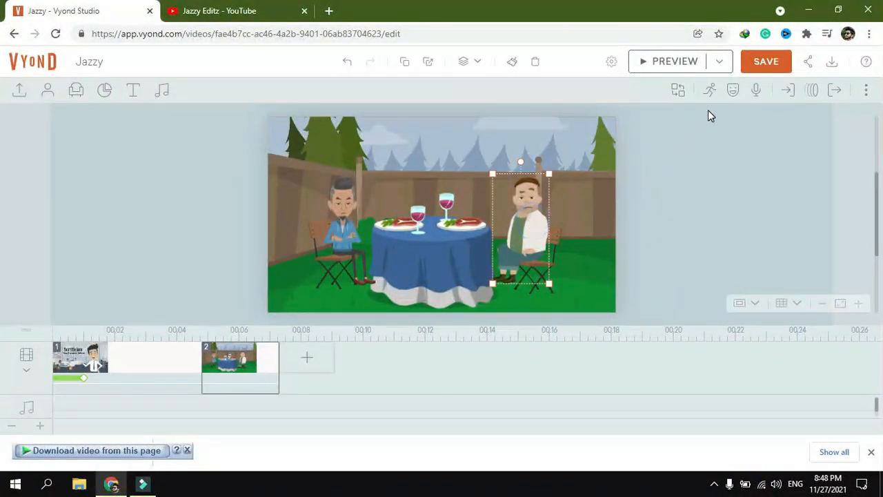
{"action": "left_click", "coordinate": [711, 92]}
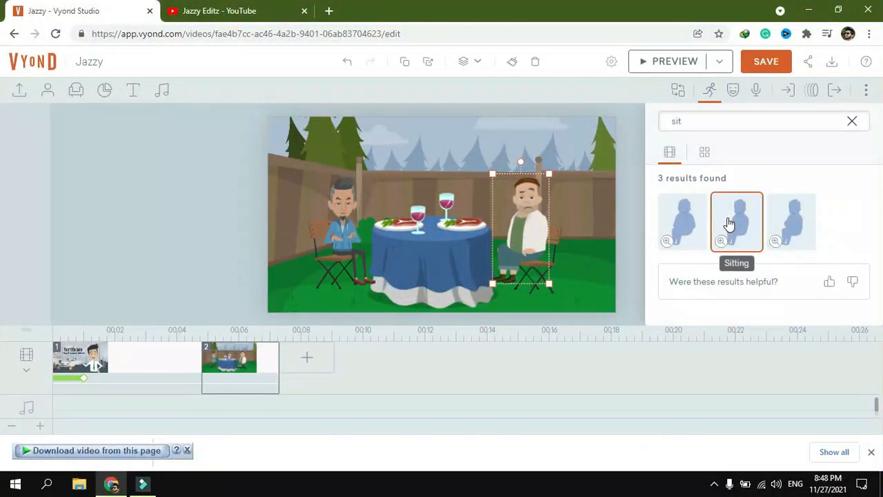
{"action": "left_click", "coordinate": [720, 120]}
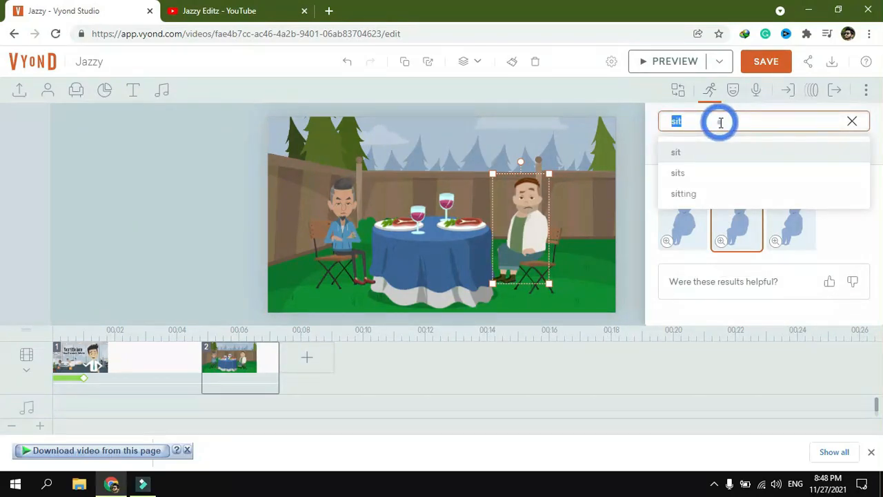
{"action": "type", "text": "eat"}
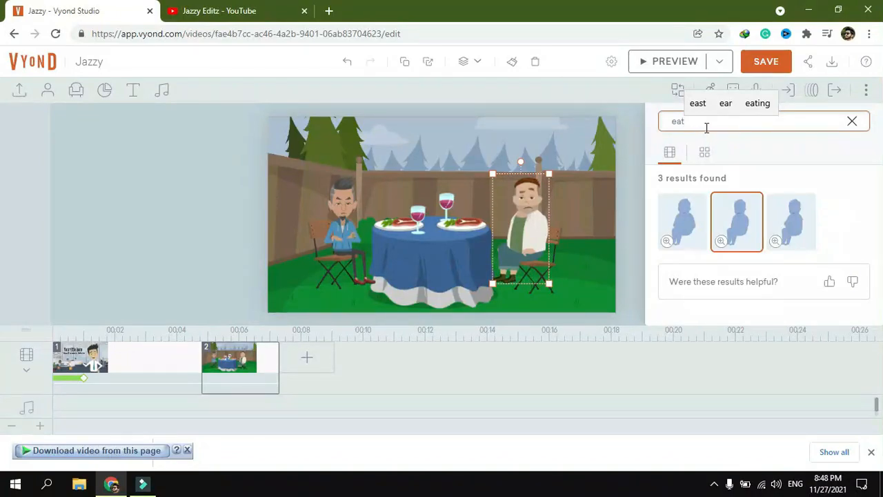
{"action": "key", "text": "Return"}
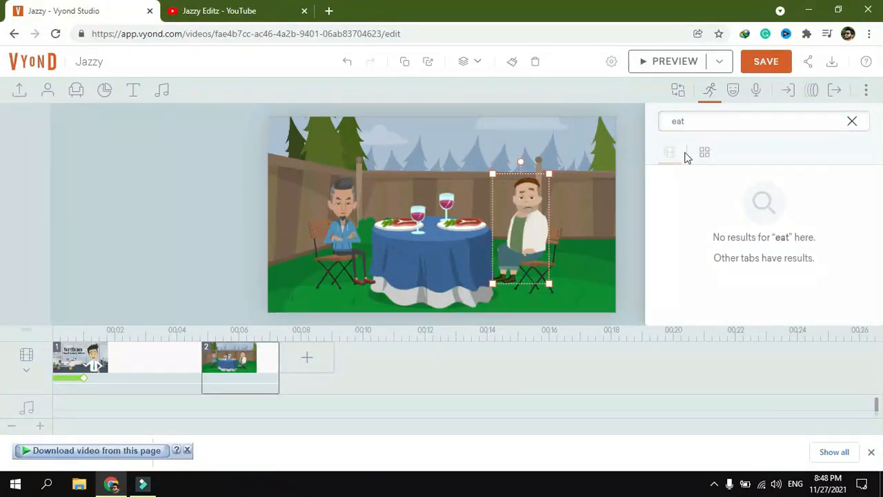
{"action": "left_click", "coordinate": [708, 153]}
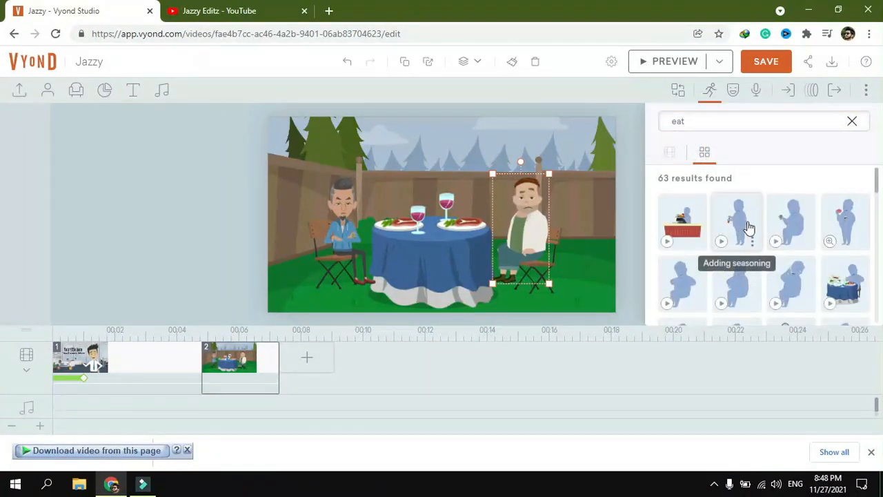
Step: Give the man in the white jacket the seated action of eating with a utensil in his hand
{"action": "scroll", "coordinate": [763, 223], "scroll_direction": "down", "scroll_amount": 2}
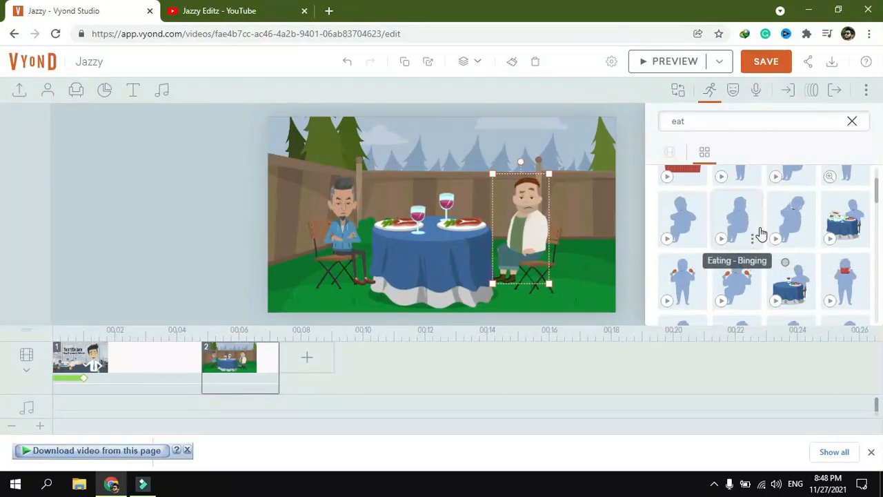
{"action": "scroll", "coordinate": [759, 245], "scroll_direction": "down", "scroll_amount": 1}
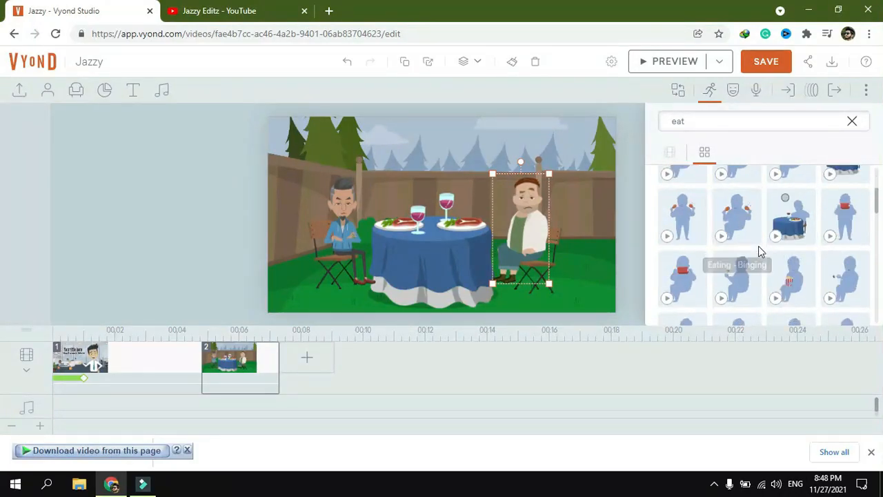
{"action": "left_click", "coordinate": [840, 278]}
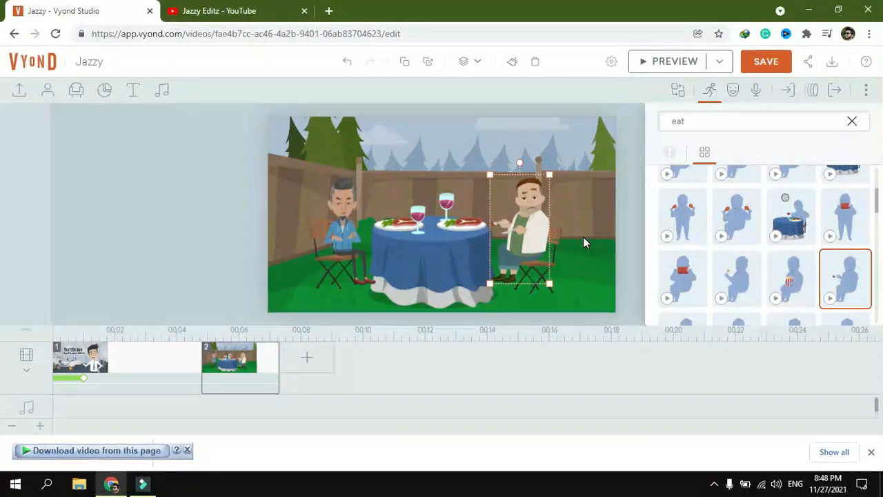
{"action": "scroll", "coordinate": [775, 248], "scroll_direction": "down", "scroll_amount": 3}
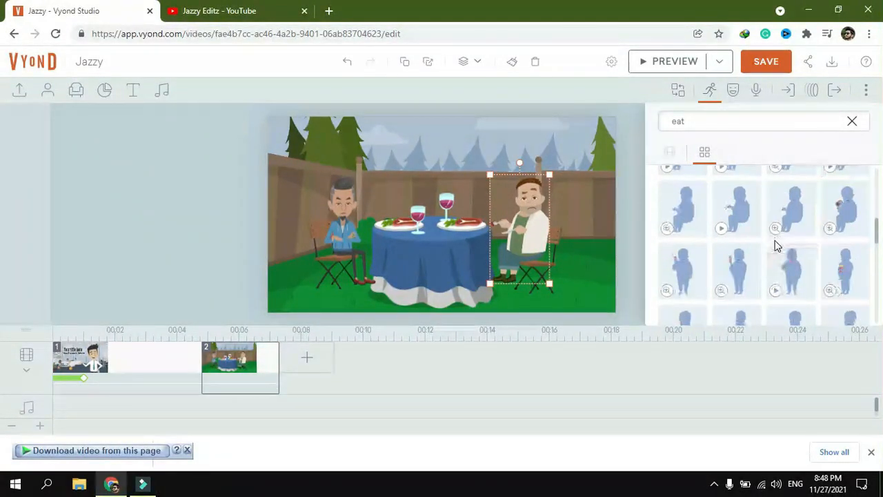
Step: Give the man in the blue jacket the seated eating action with a large red food item held up to his mouth
{"action": "left_click", "coordinate": [344, 210]}
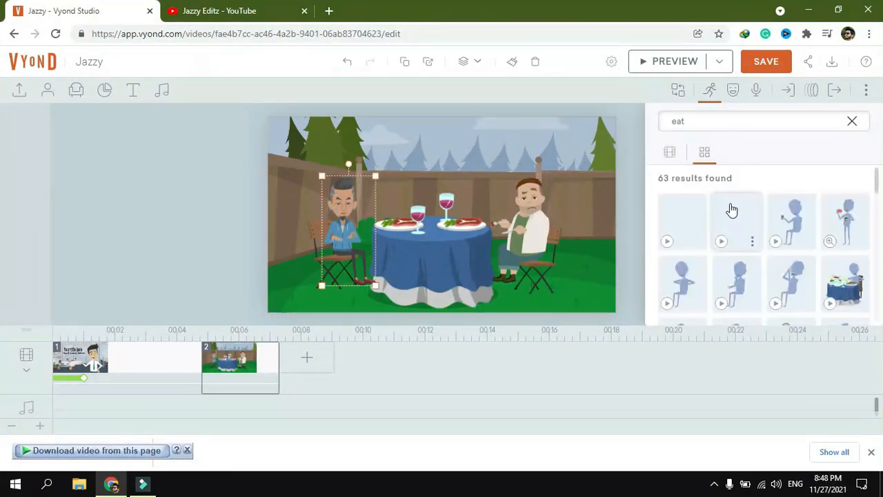
{"action": "scroll", "coordinate": [736, 238], "scroll_direction": "down", "scroll_amount": 1}
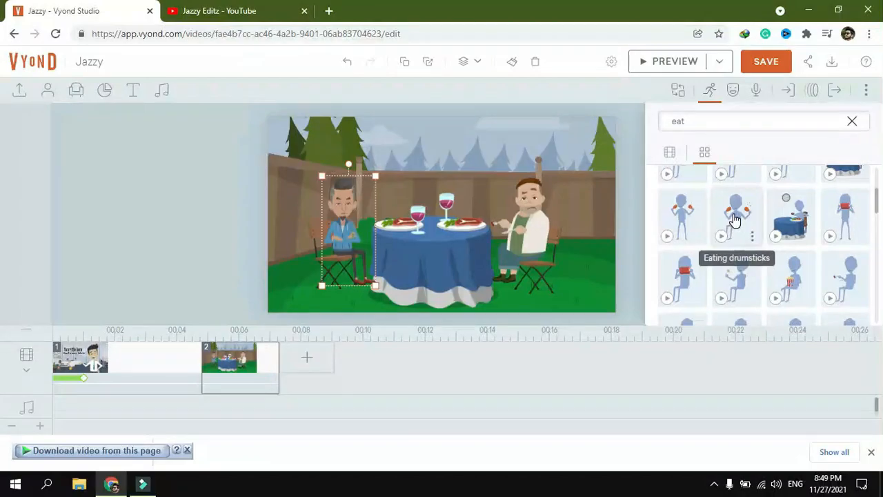
{"action": "left_click", "coordinate": [680, 275]}
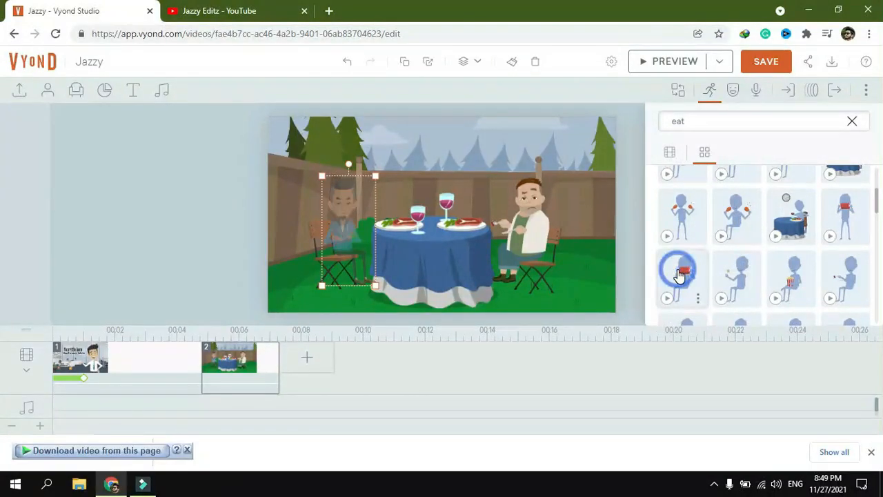
{"action": "left_click", "coordinate": [577, 235]}
Step: Extend the second scene to end at about 10.6 seconds on the timeline, previewing it before and after the change
{"action": "left_click", "coordinate": [640, 62]}
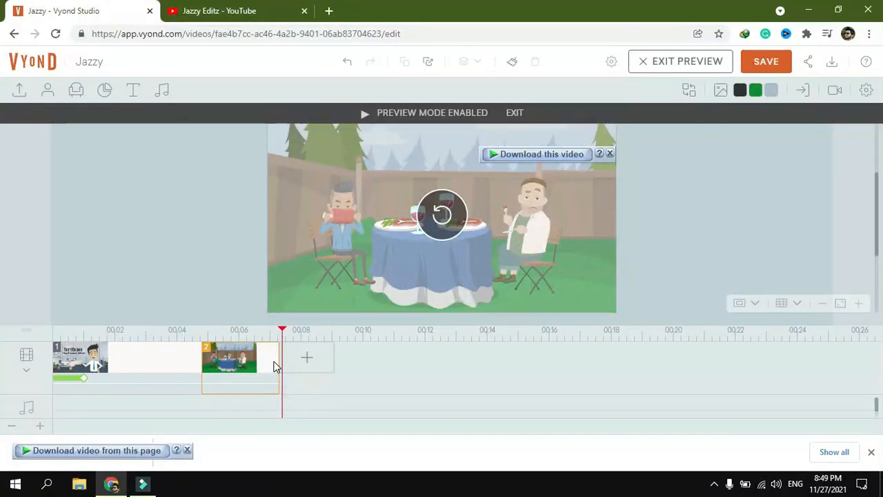
{"action": "left_click_drag", "start_coordinate": [278, 359], "coordinate": [380, 359]}
{"action": "left_click", "coordinate": [202, 337]}
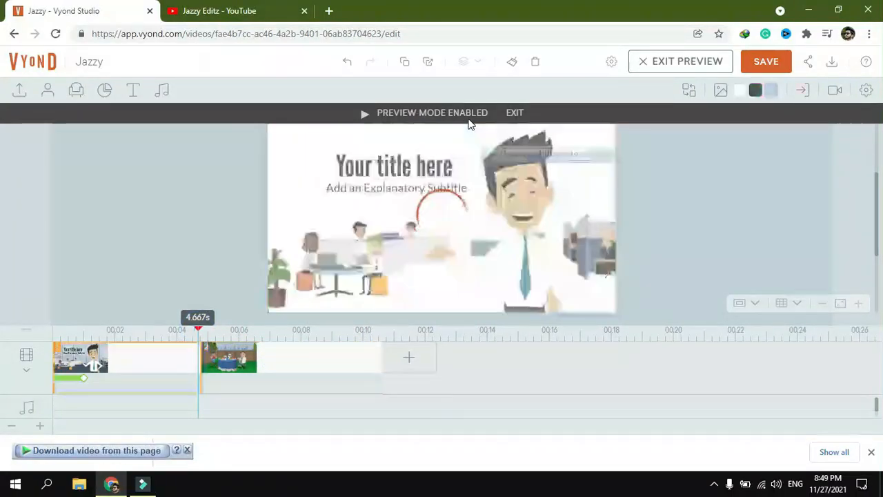
{"action": "left_click", "coordinate": [294, 358]}
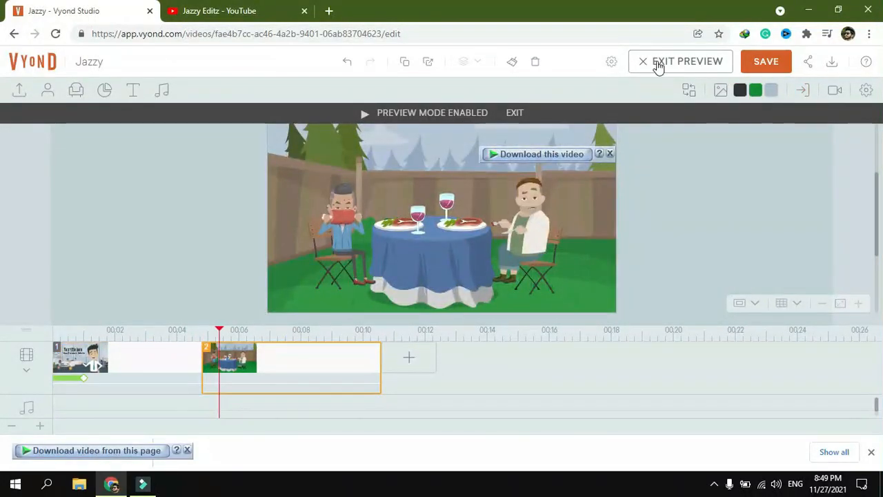